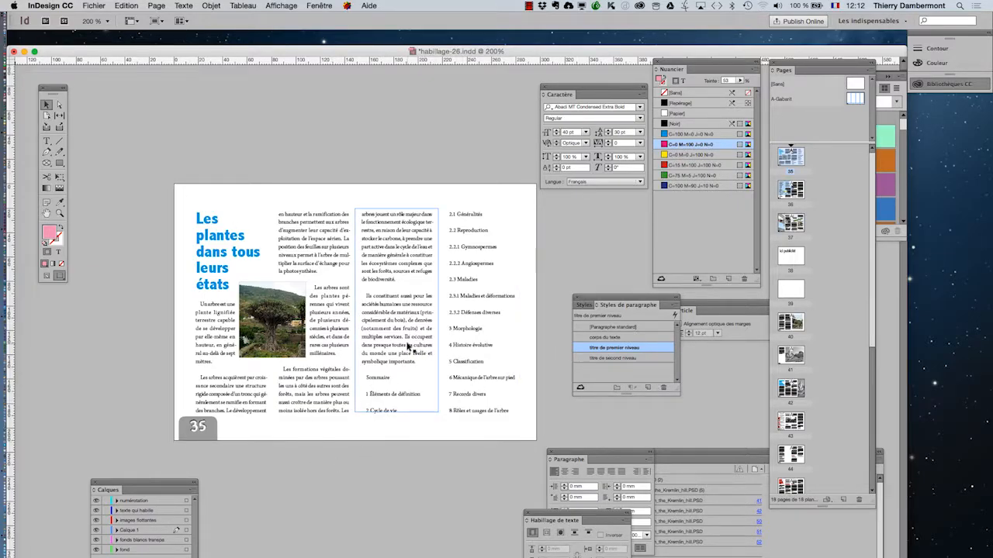
- Set the leading of the "corps du texte" paragraph style to 20 pt
{"action": "left_click", "coordinate": [409, 346], "text": "super"}
{"action": "left_click", "coordinate": [408, 346], "text": "super"}
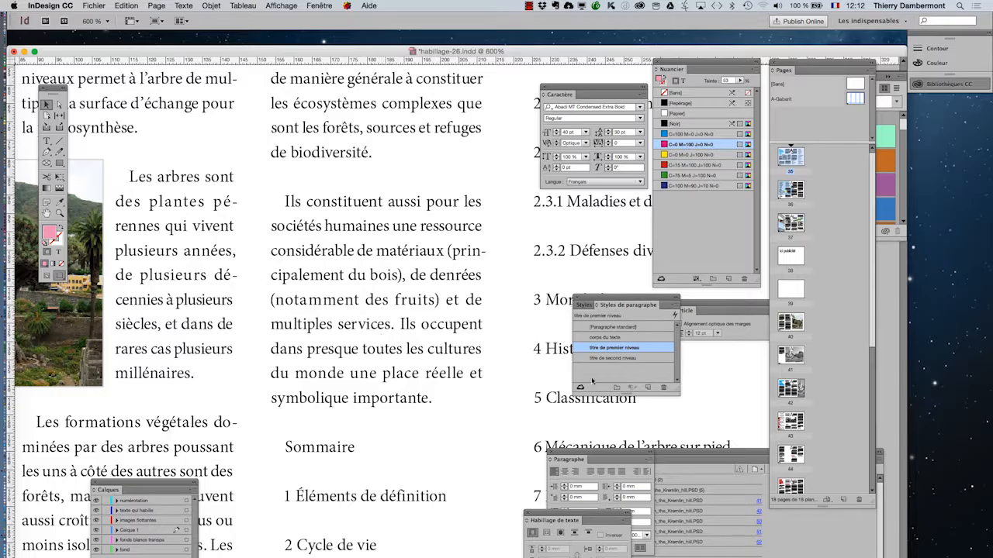
{"action": "left_click", "coordinate": [323, 220], "text": "alt+super"}
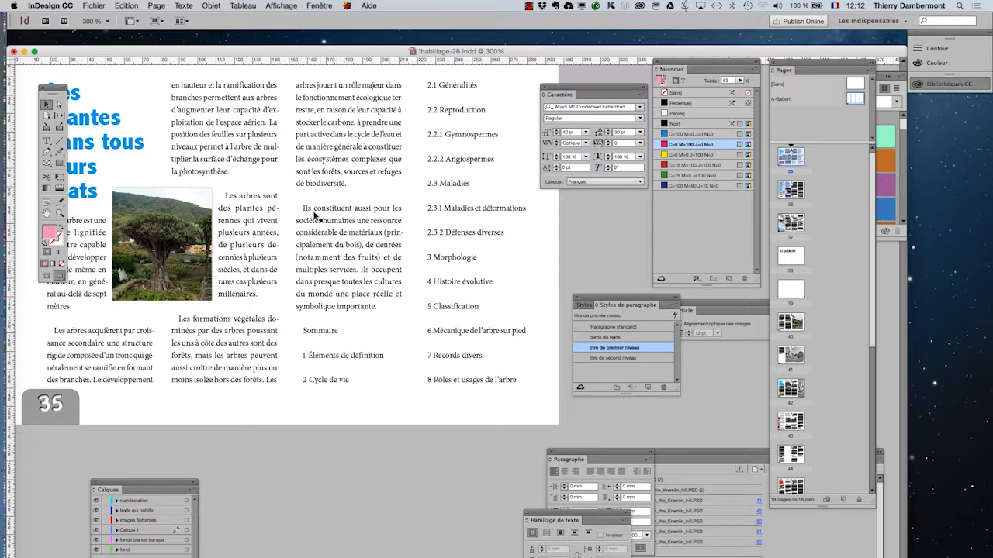
{"action": "double_click", "coordinate": [620, 338]}
{"action": "left_click", "coordinate": [498, 125]}
{"action": "left_click", "coordinate": [763, 184]}
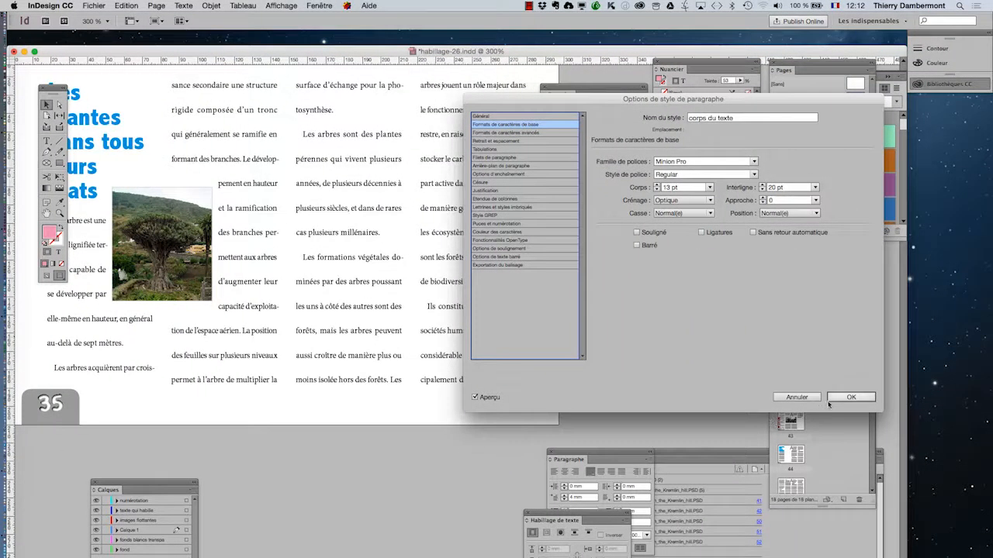
{"action": "left_click", "coordinate": [841, 399]}
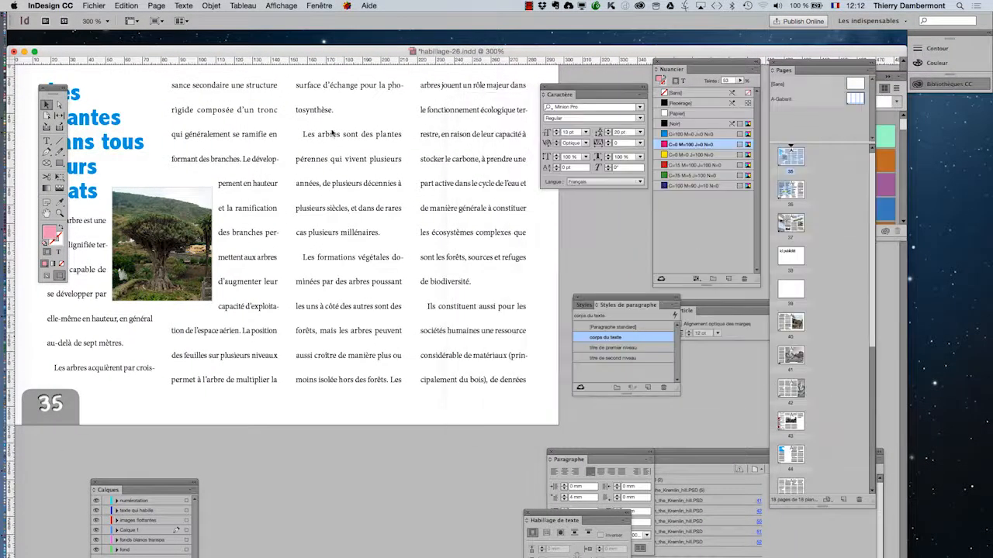
- Show the baseline grid and set its increment to 20 pt in the grid preferences
{"action": "left_click", "coordinate": [281, 5]}
{"action": "mouse_move", "coordinate": [333, 211]}
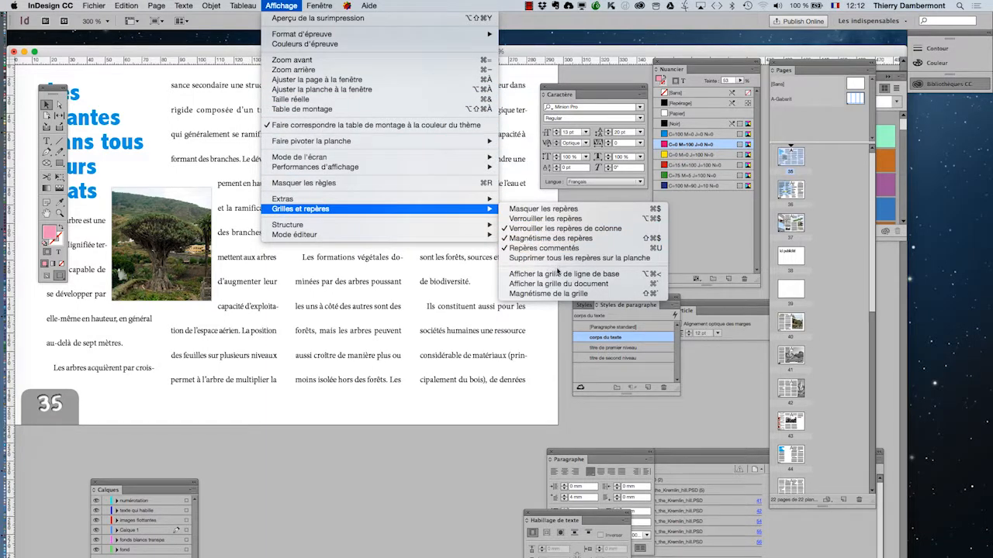
{"action": "left_click", "coordinate": [557, 273]}
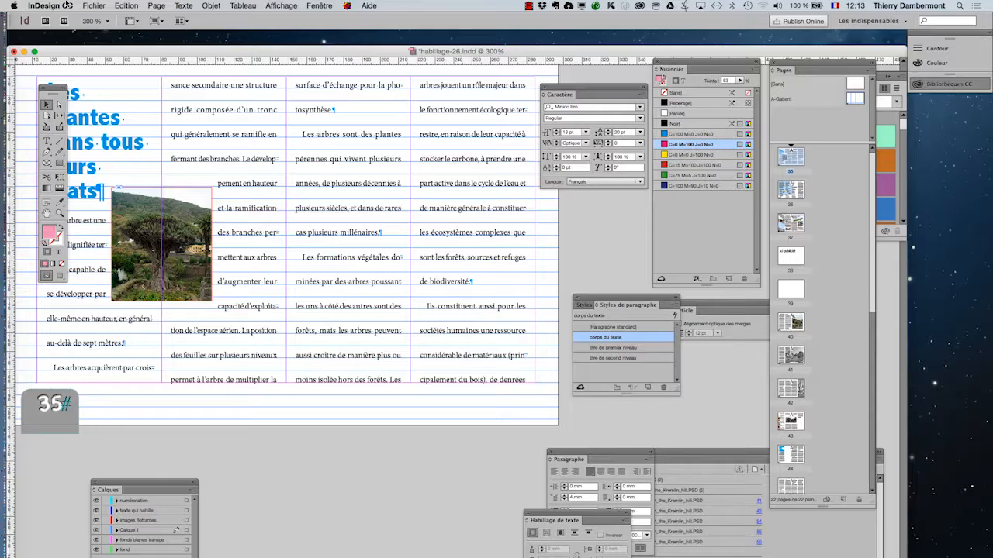
{"action": "left_click", "coordinate": [50, 6]}
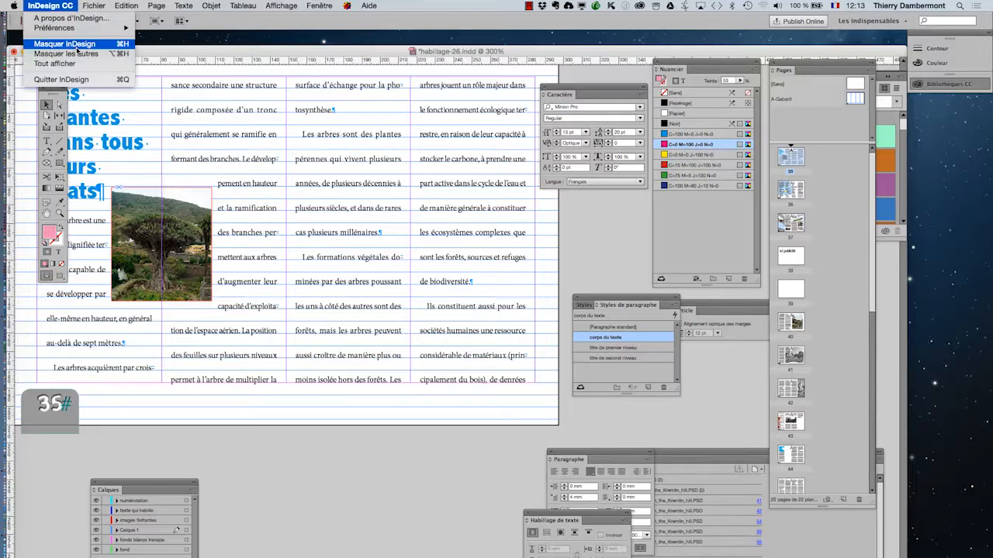
{"action": "mouse_move", "coordinate": [82, 28]}
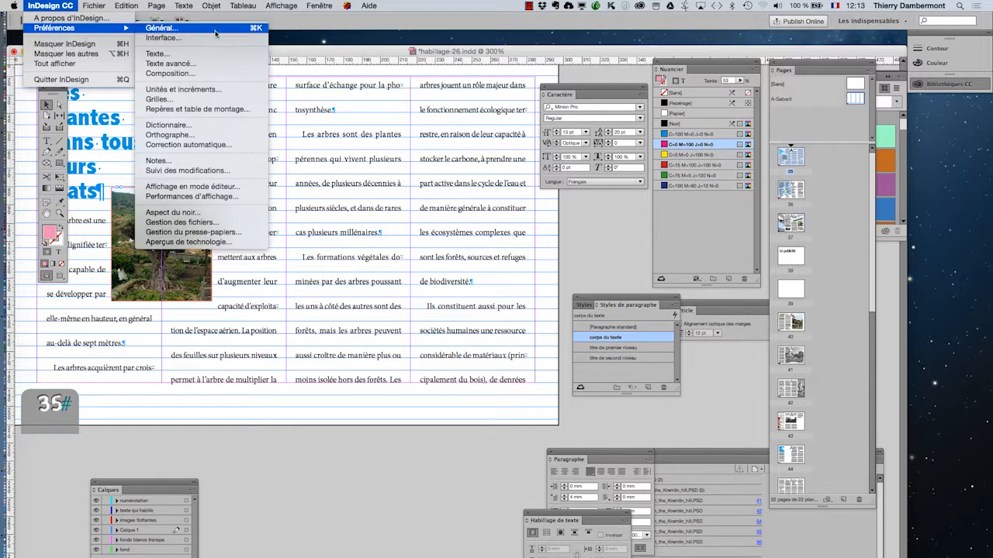
{"action": "left_click", "coordinate": [205, 100]}
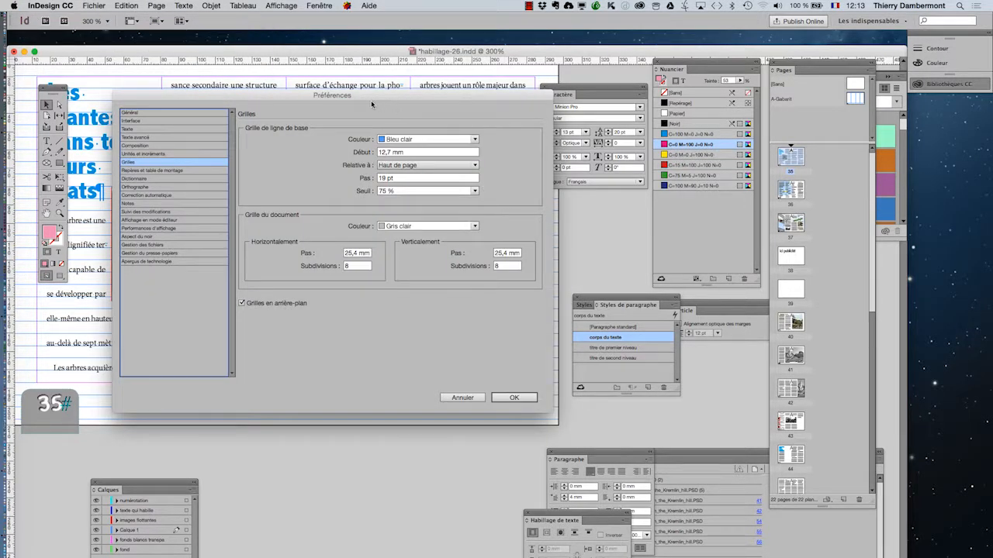
{"action": "left_click_drag", "start_coordinate": [372, 103], "coordinate": [700, 134]}
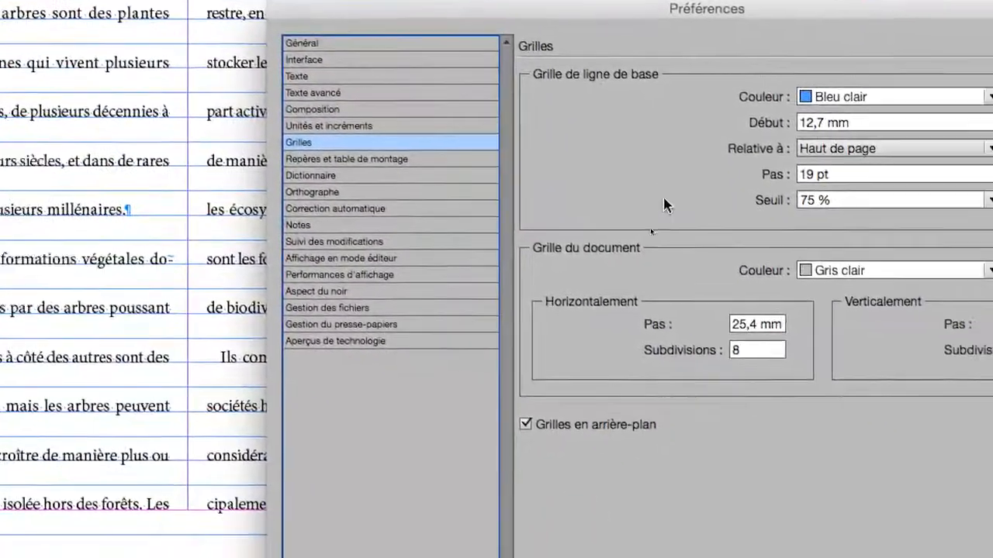
{"action": "double_click", "coordinate": [805, 175]}
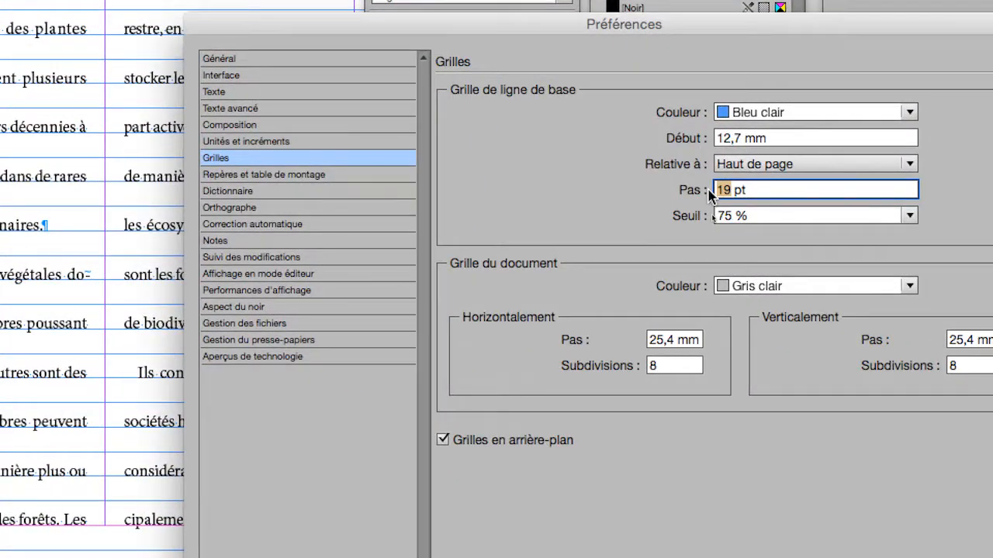
{"action": "type", "text": "20"}
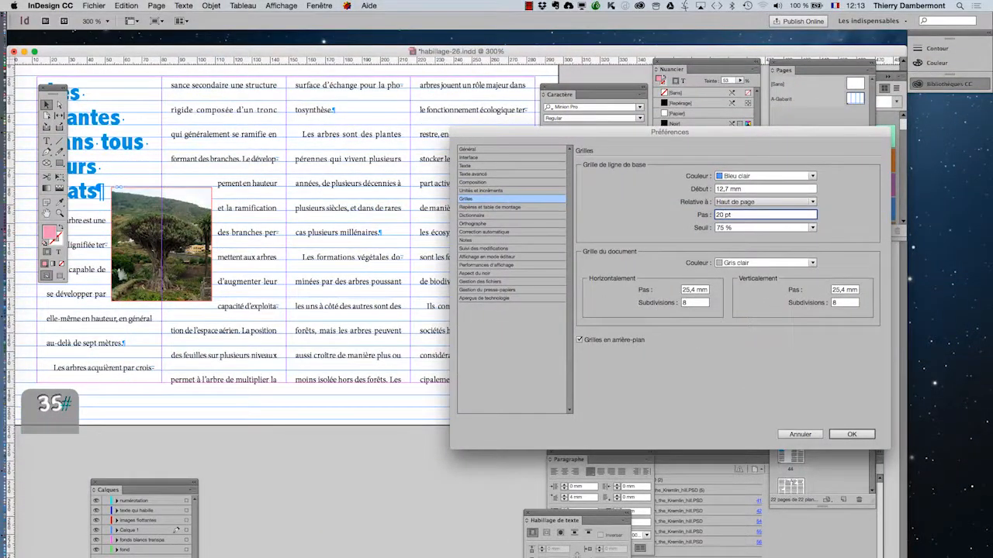
{"action": "key", "text": "Return"}
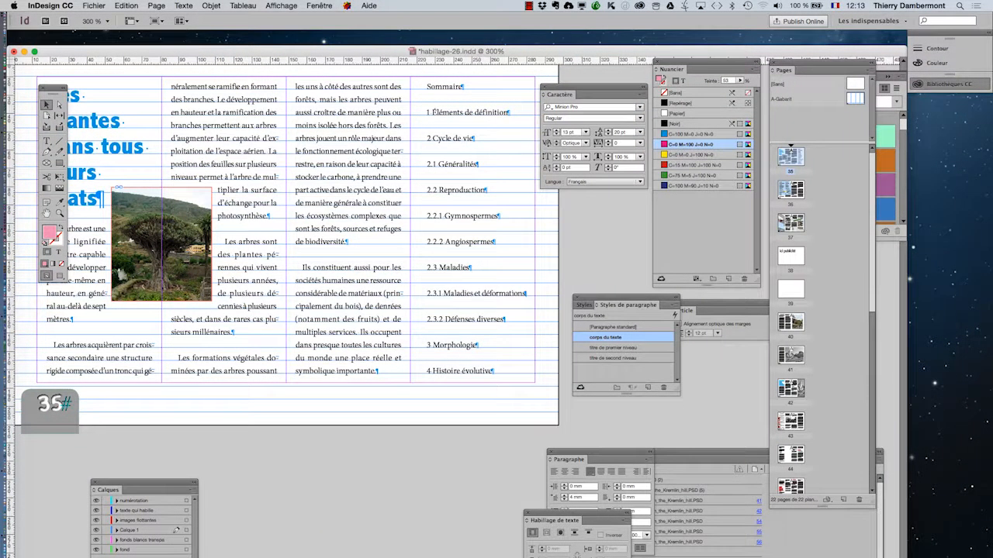
- Hide the baseline grid and switch page 35 to the preview display without guides or hidden characters
{"action": "left_click", "coordinate": [281, 6]}
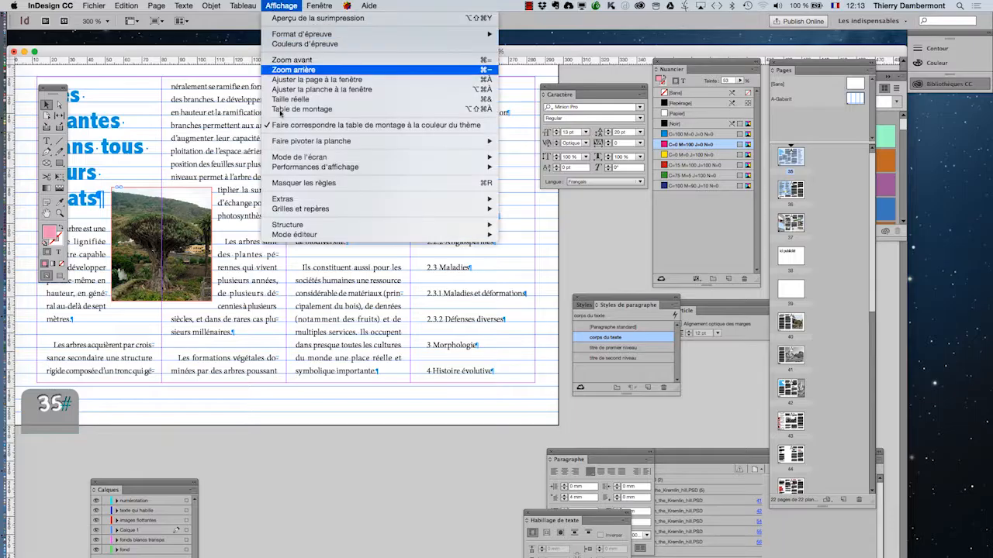
{"action": "mouse_move", "coordinate": [326, 211]}
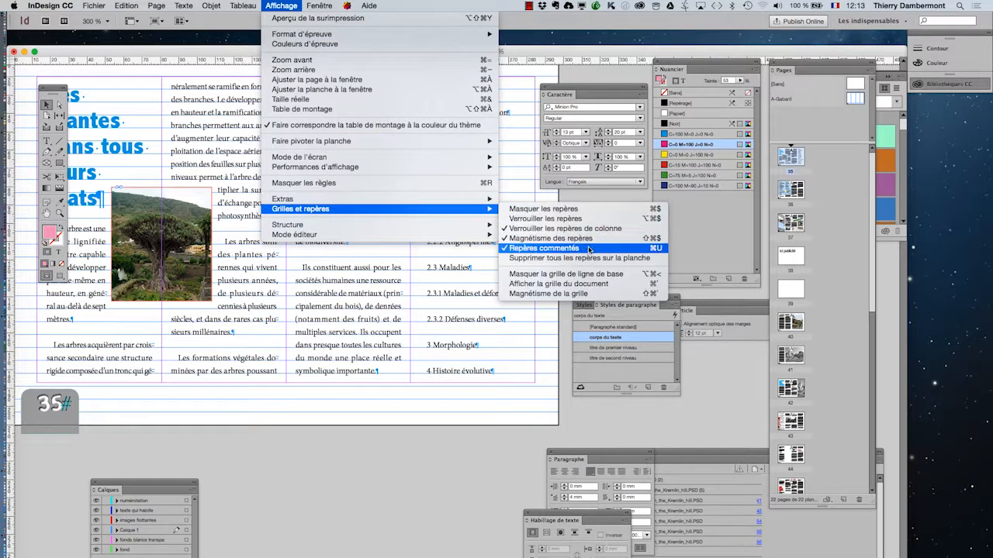
{"action": "left_click", "coordinate": [596, 275]}
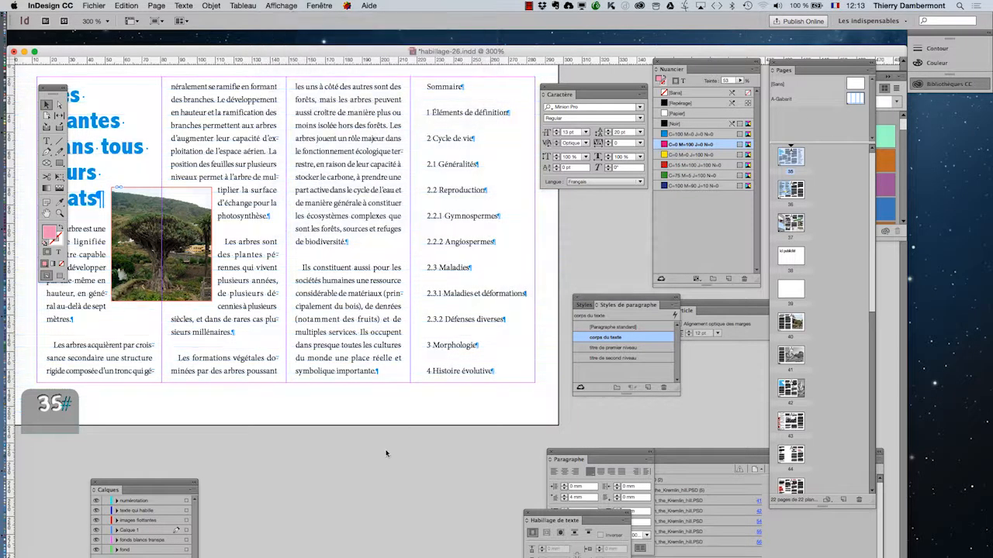
{"action": "key", "text": "w"}
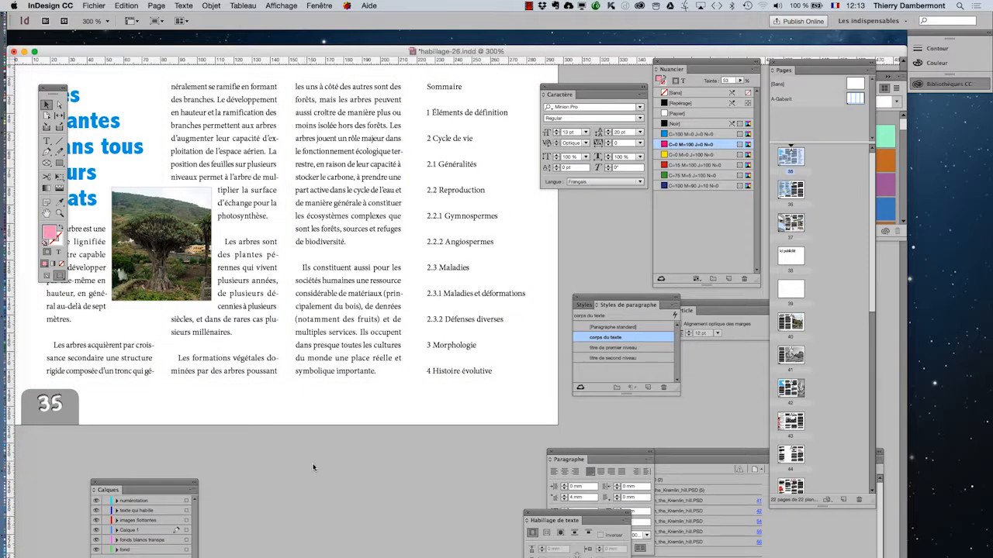
{"action": "key", "text": "super+minus"}
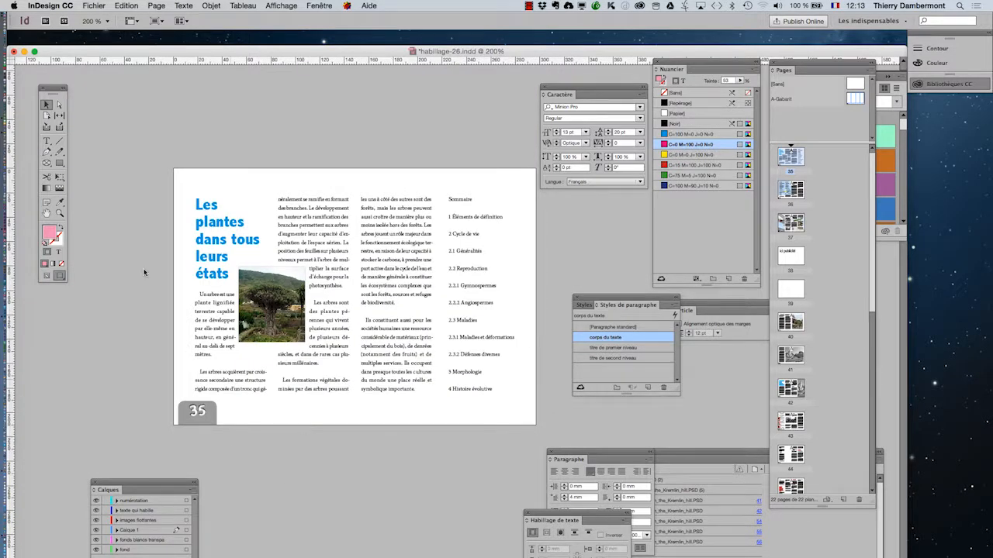
- Save the document under the new name habillage-27.indd
{"action": "left_click", "coordinate": [94, 5]}
{"action": "key", "text": "shift+super+s"}
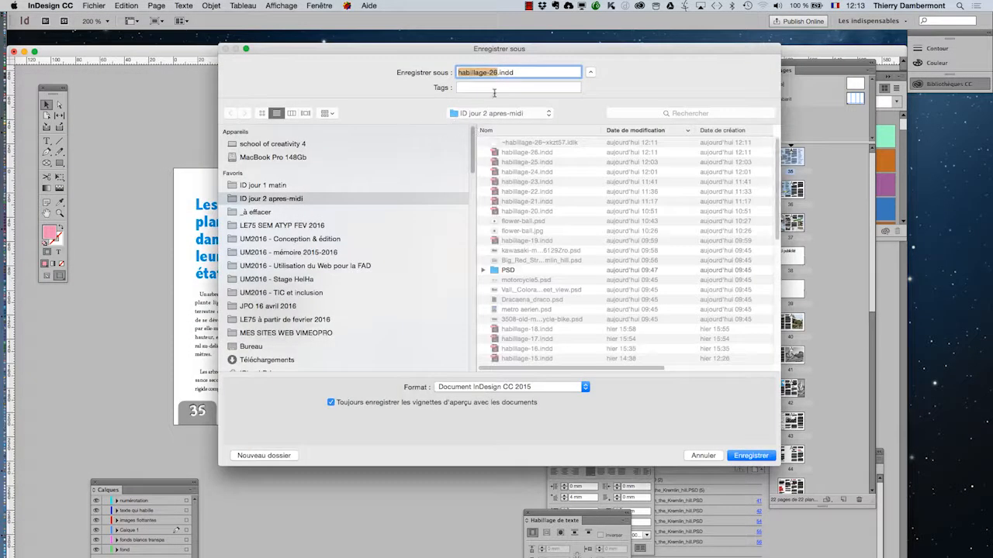
{"action": "left_click", "coordinate": [493, 72]}
{"action": "type", "text": "7"}
{"action": "key", "text": "Return"}
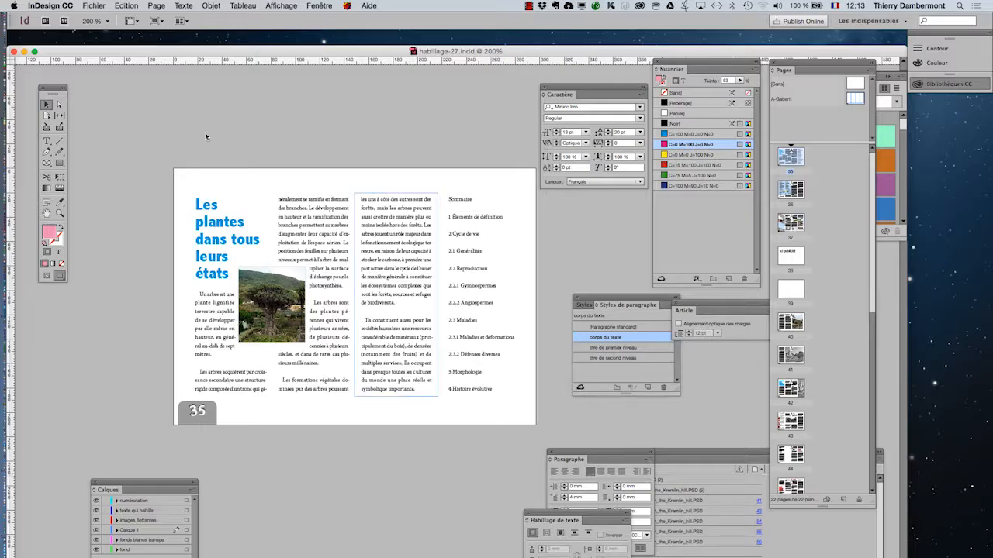
- Set the list type of the "titre de premier niveau" paragraph style to Numéros in its bullets and numbering options
{"action": "left_click", "coordinate": [45, 213]}
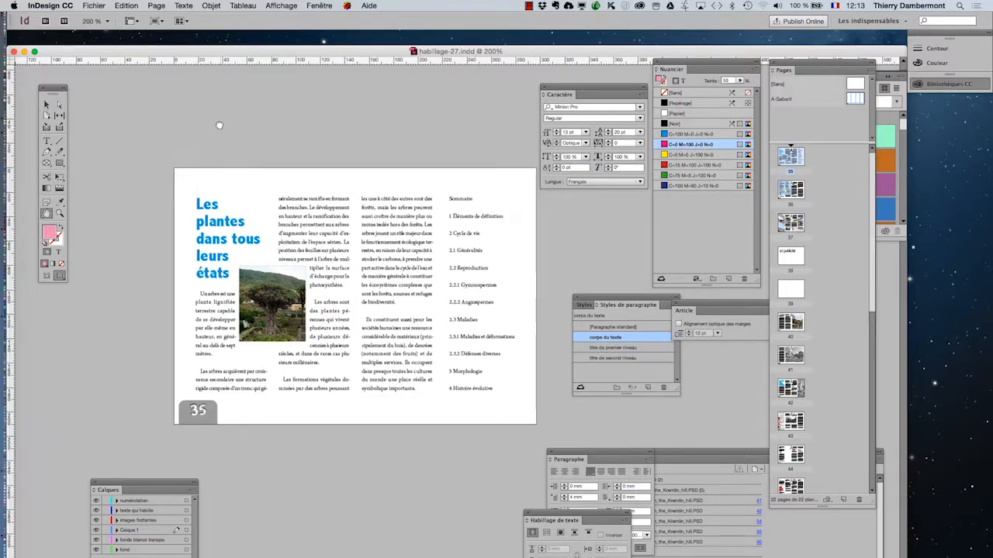
{"action": "scroll", "coordinate": [145, 114], "scroll_direction": "down", "scroll_amount": 3}
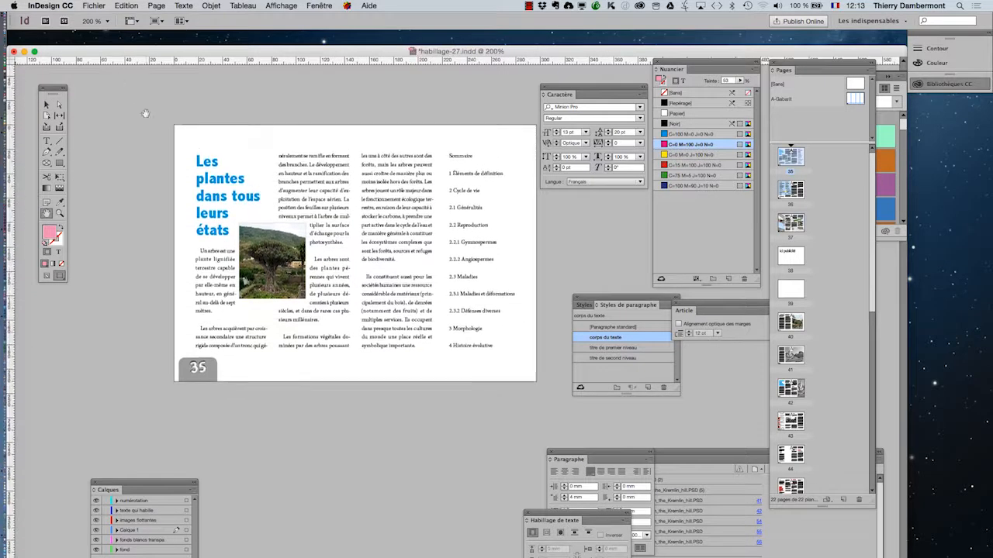
{"action": "left_click", "coordinate": [644, 349]}
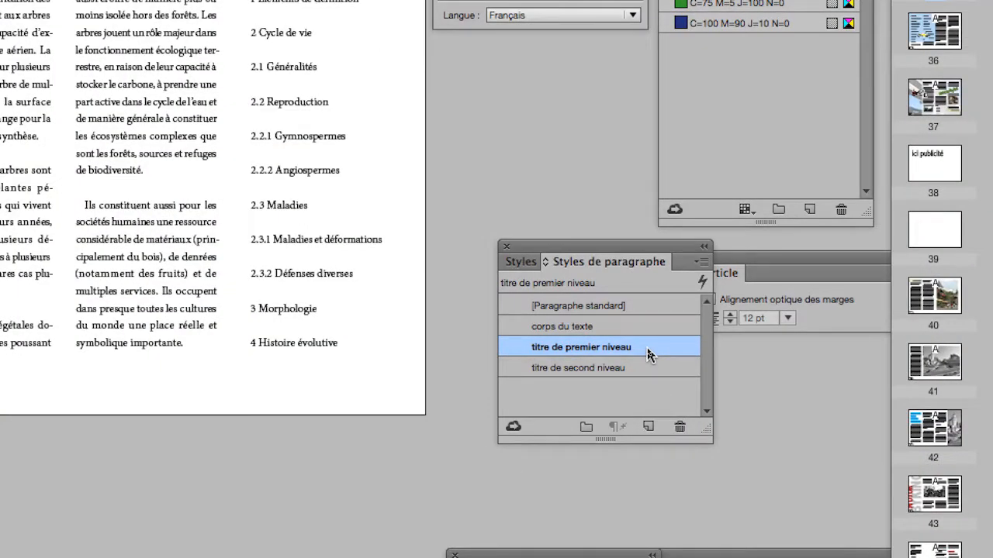
{"action": "double_click", "coordinate": [648, 354]}
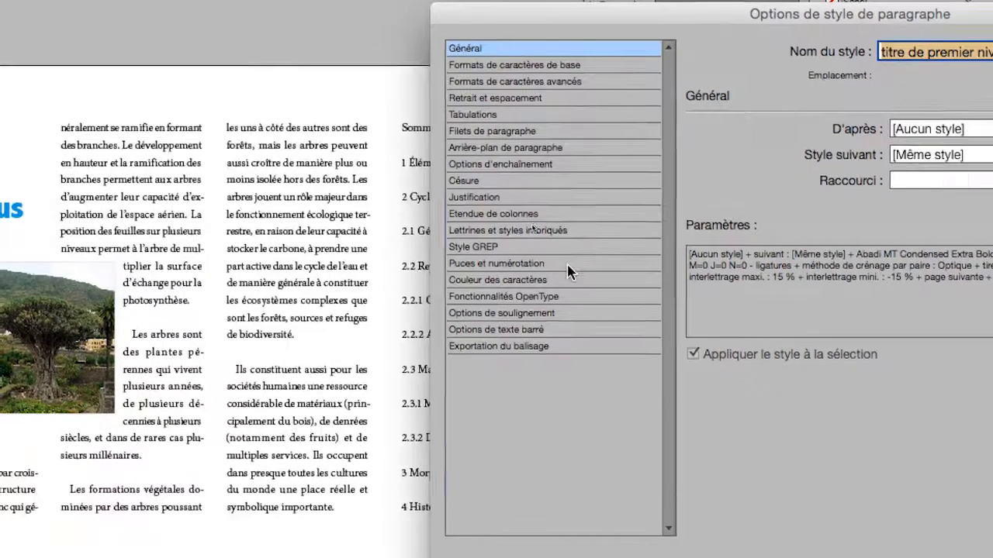
{"action": "left_click", "coordinate": [574, 314]}
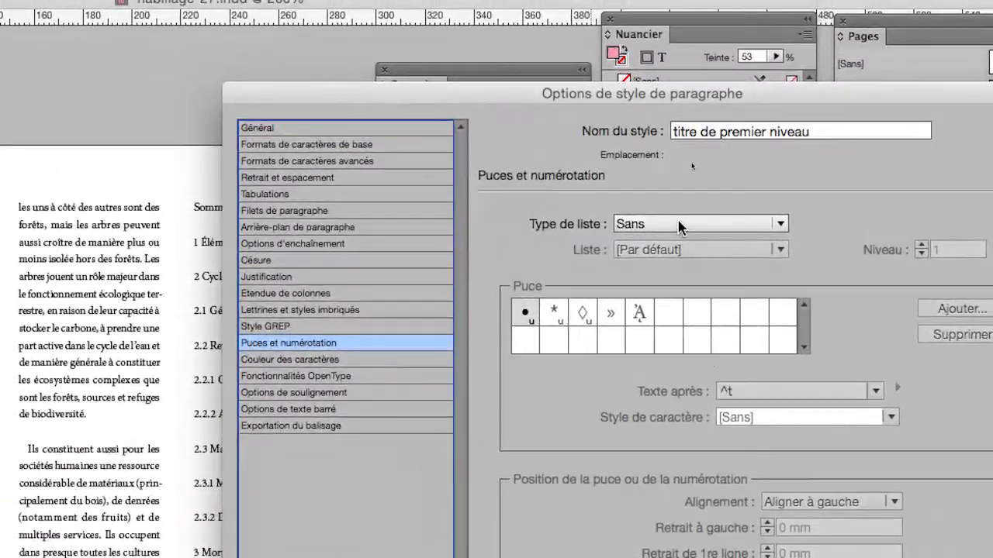
{"action": "left_click", "coordinate": [683, 176]}
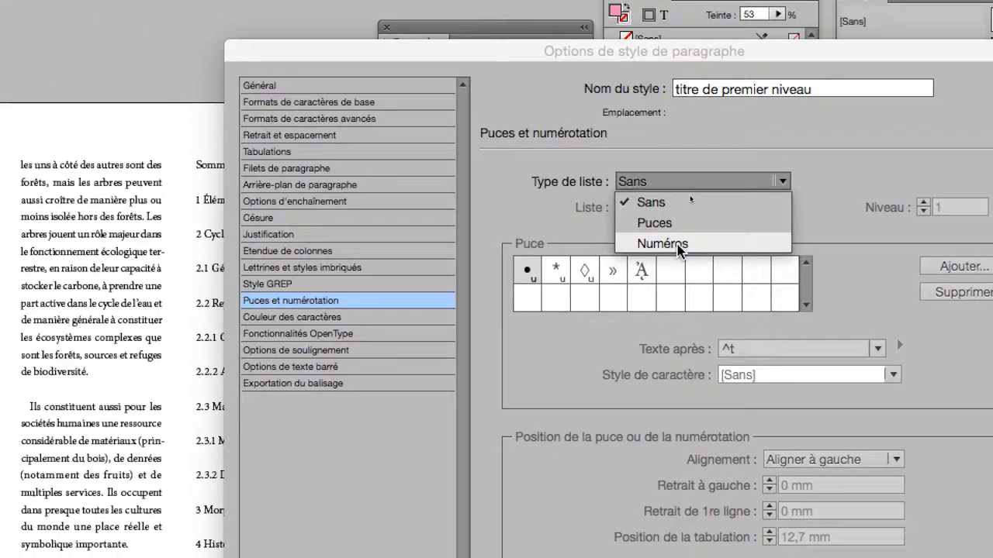
{"action": "left_click", "coordinate": [672, 275]}
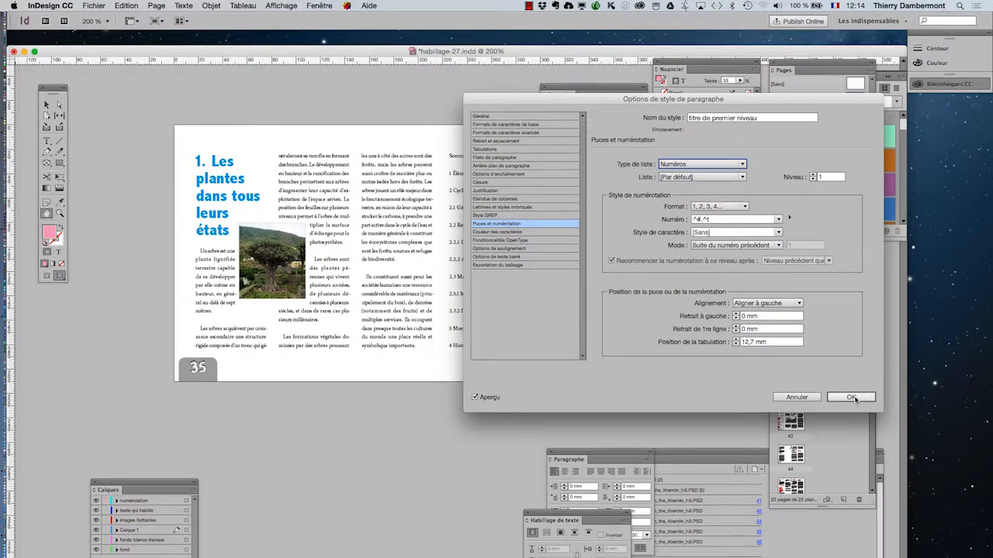
{"action": "left_click", "coordinate": [851, 397]}
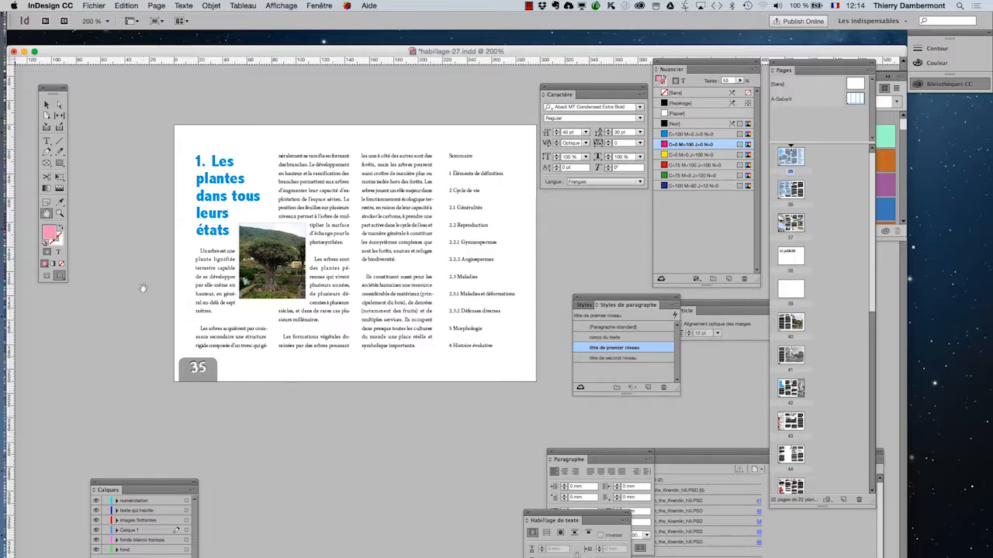
- Apply the "titre de second niveau" paragraph style to the "Sommaire" line
{"action": "left_click_drag", "start_coordinate": [172, 301], "coordinate": [180, 332]}
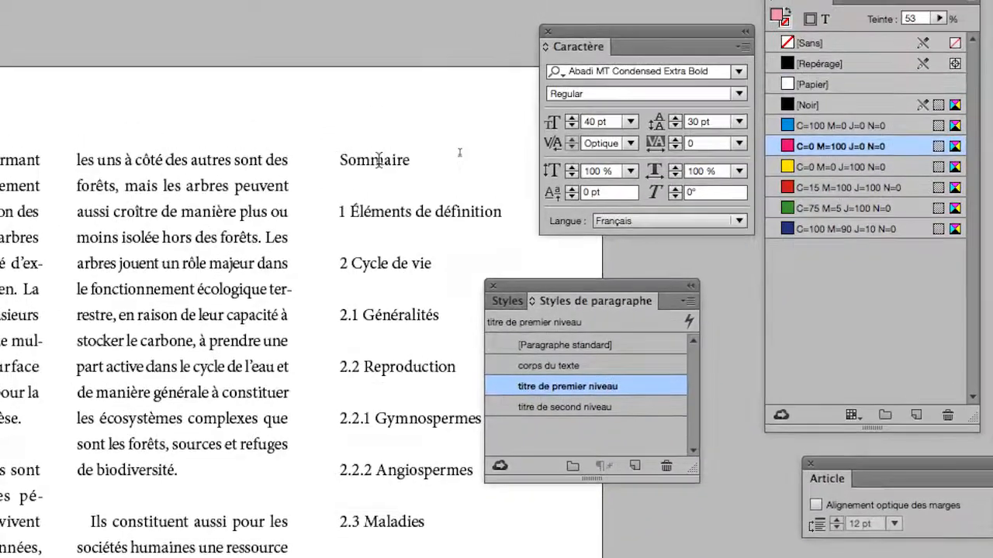
{"action": "left_click", "coordinate": [378, 161]}
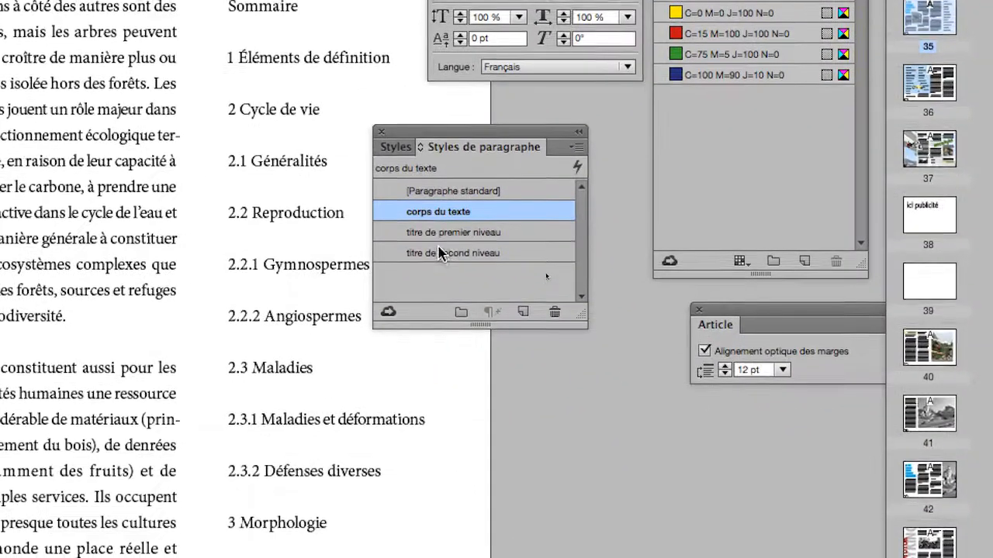
{"action": "left_click", "coordinate": [543, 407]}
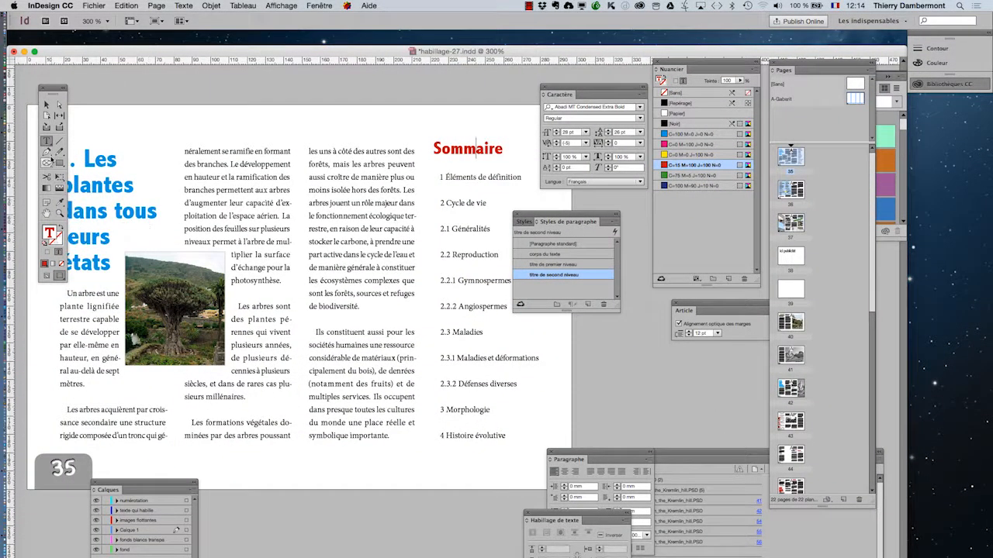
- Add the line "Test de titre" after the paragraph ending "de biodiversité." and apply the "titre de second niveau" paragraph style to it
{"action": "left_click", "coordinate": [46, 213]}
{"action": "left_click_drag", "start_coordinate": [383, 293], "coordinate": [429, 238]}
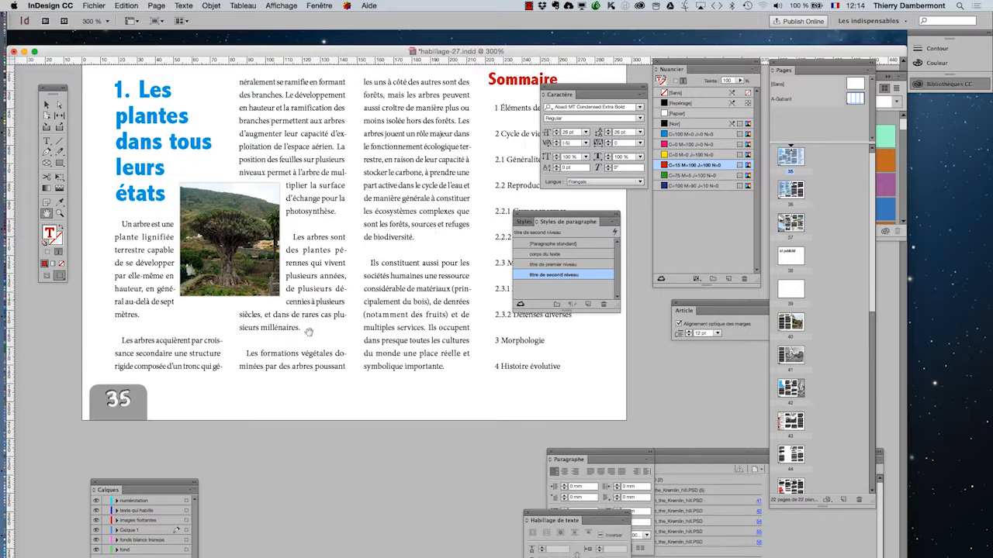
{"action": "left_click", "coordinate": [47, 141]}
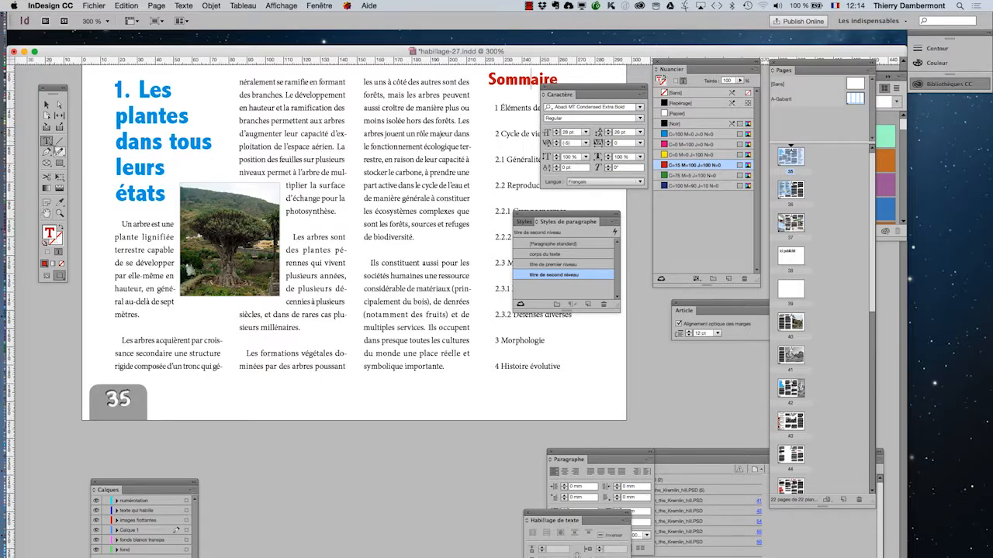
{"action": "left_click", "coordinate": [419, 240]}
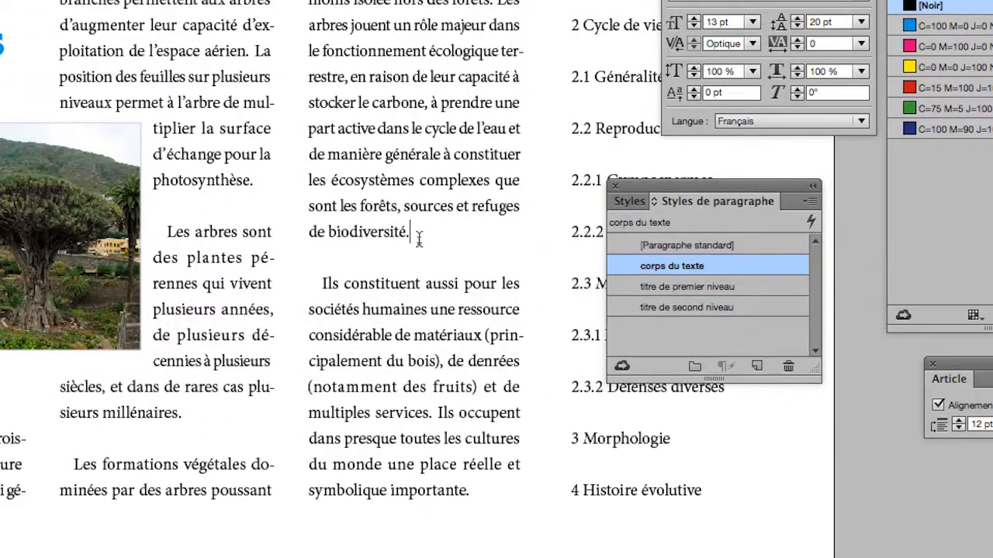
{"action": "key", "text": "Return"}
{"action": "key", "text": "Return"}
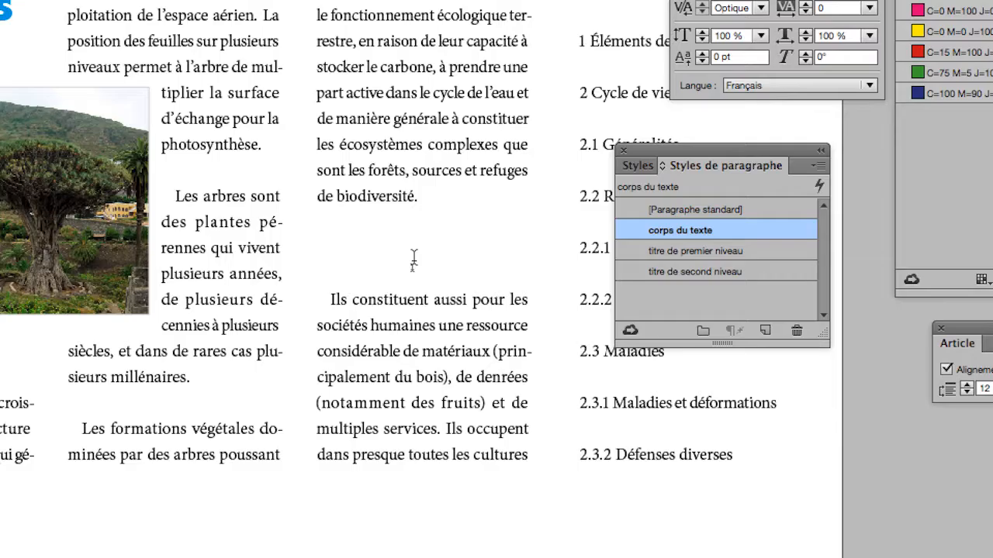
{"action": "type", "text": "Test de titre"}
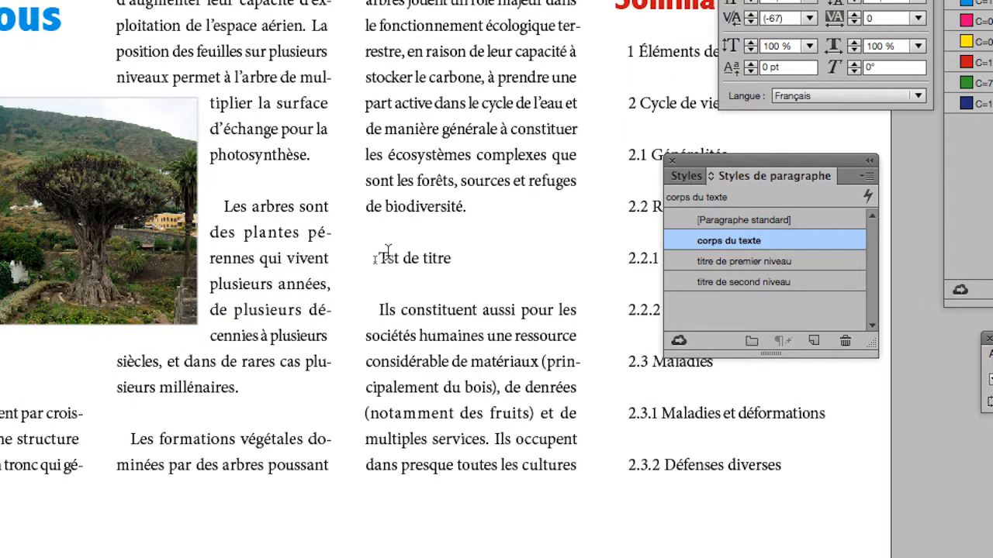
{"action": "left_click", "coordinate": [388, 256]}
{"action": "type", "text": "e"}
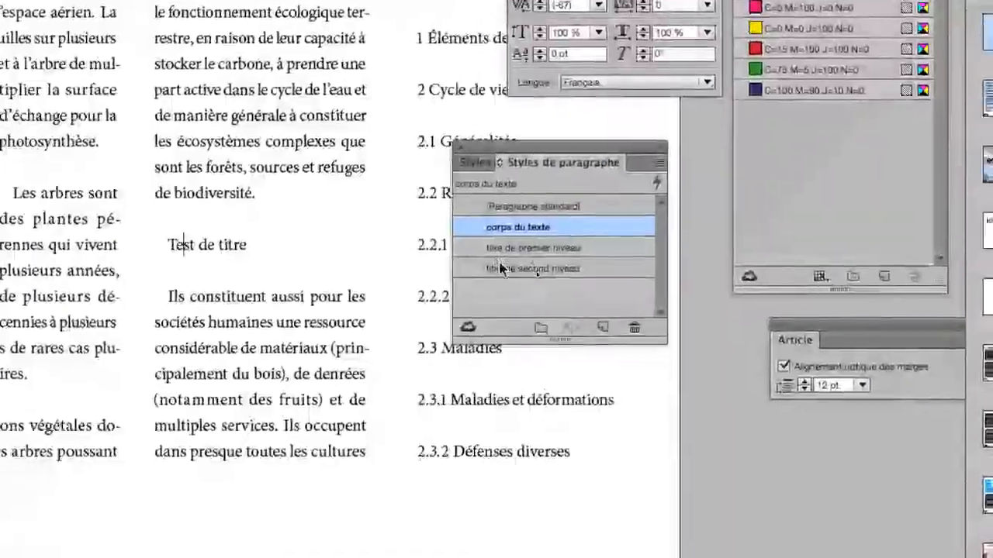
{"action": "left_click", "coordinate": [711, 283]}
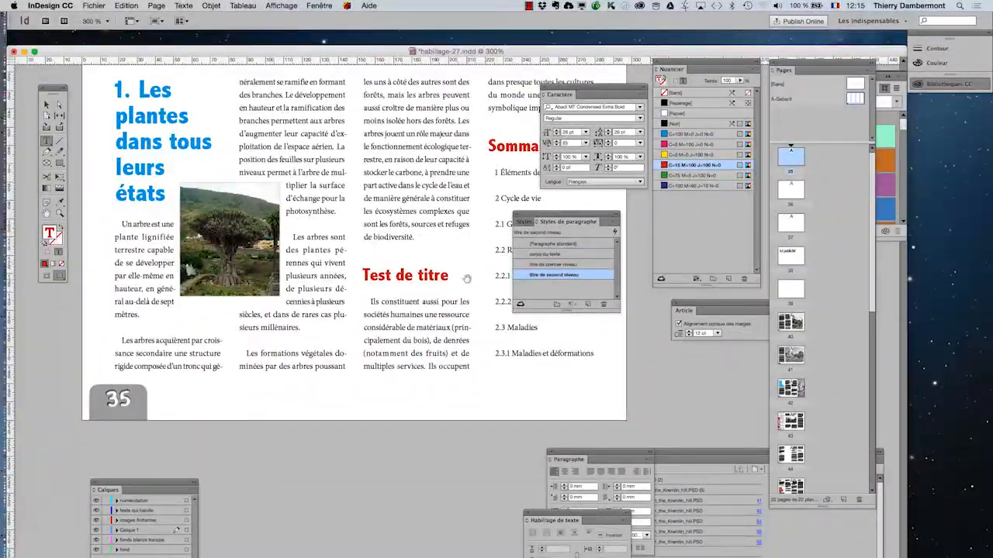
- Deselect the text and reposition the Styles de paragraphe panel clear of page 35
{"action": "key", "text": "super+minus"}
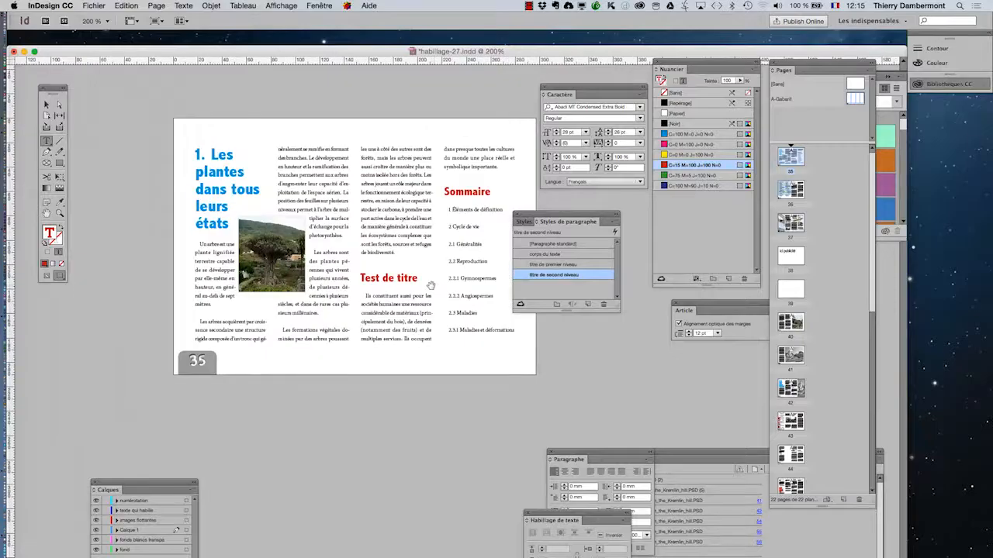
{"action": "left_click", "coordinate": [46, 104]}
{"action": "left_click", "coordinate": [256, 376]}
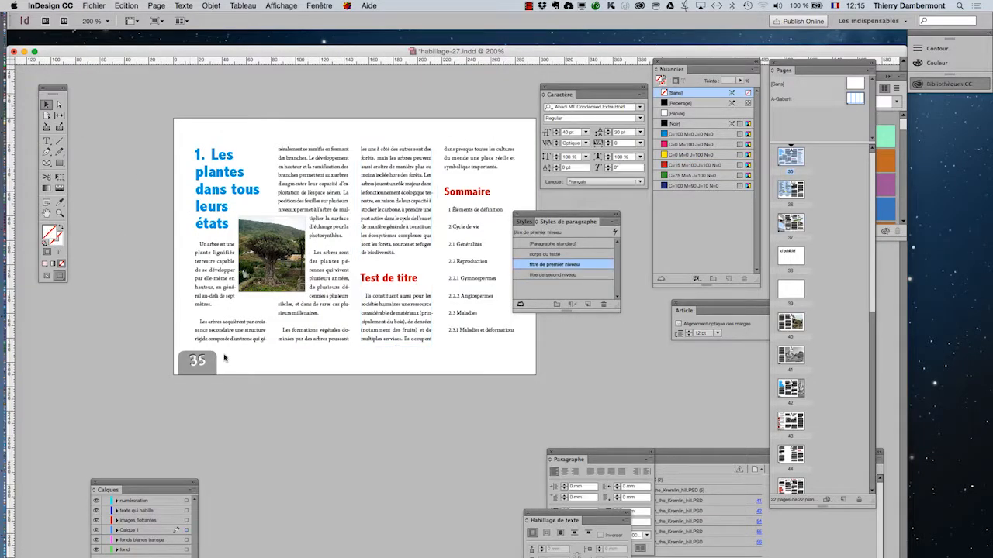
{"action": "left_click", "coordinate": [47, 212]}
{"action": "scroll", "coordinate": [233, 276], "scroll_direction": "down", "scroll_amount": 2}
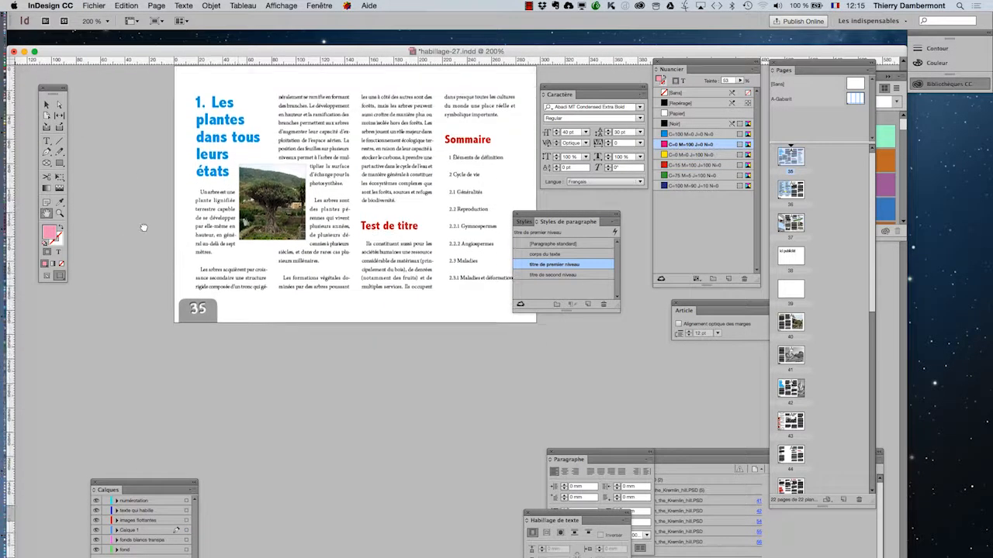
{"action": "left_click_drag", "start_coordinate": [541, 220], "coordinate": [59, 334]}
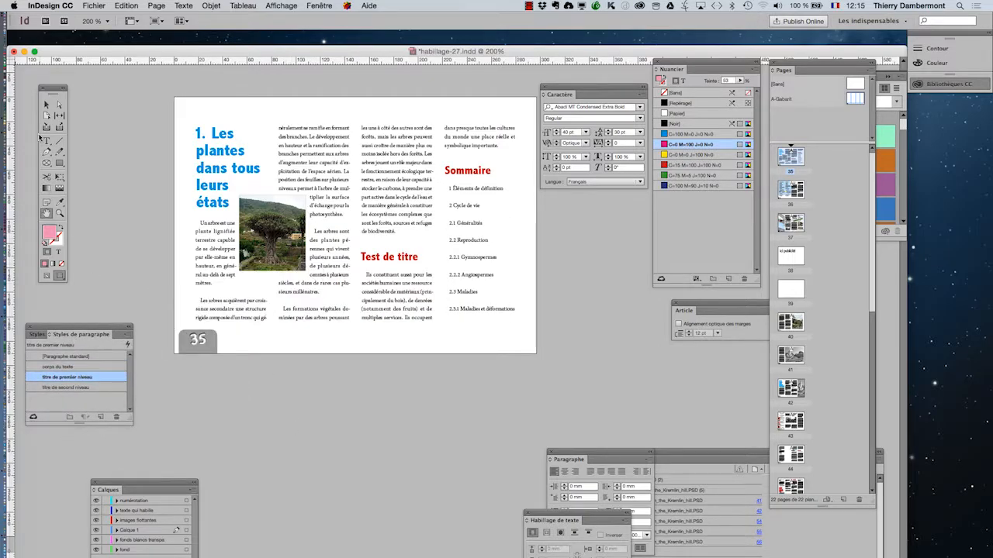
{"action": "left_click", "coordinate": [46, 104]}
{"action": "left_click_drag", "start_coordinate": [79, 332], "coordinate": [599, 211]}
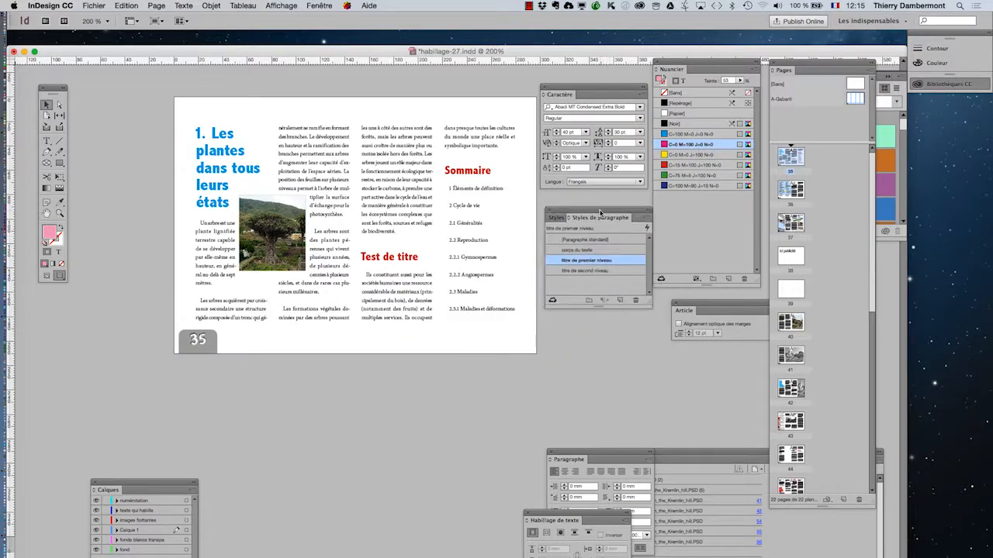
- Set the list type of the "titre de second niveau" paragraph style to Numéros in its bullets and numbering options
{"action": "left_click", "coordinate": [601, 273]}
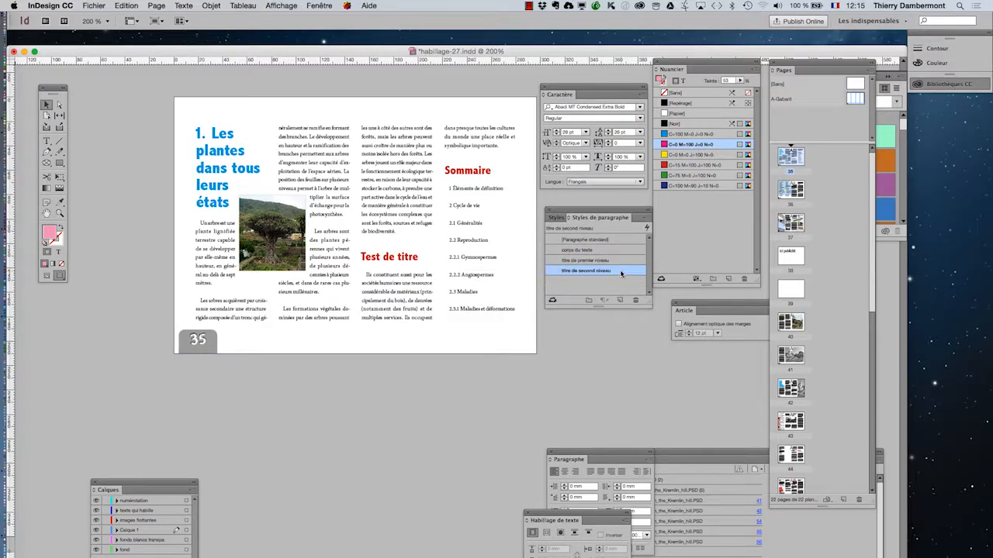
{"action": "double_click", "coordinate": [621, 274]}
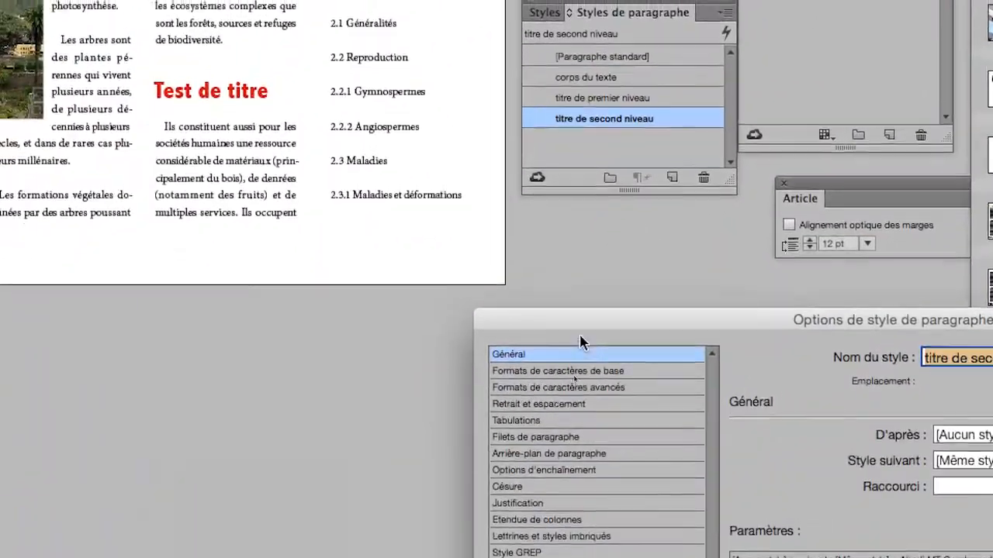
{"action": "left_click_drag", "start_coordinate": [554, 493], "coordinate": [570, 87]}
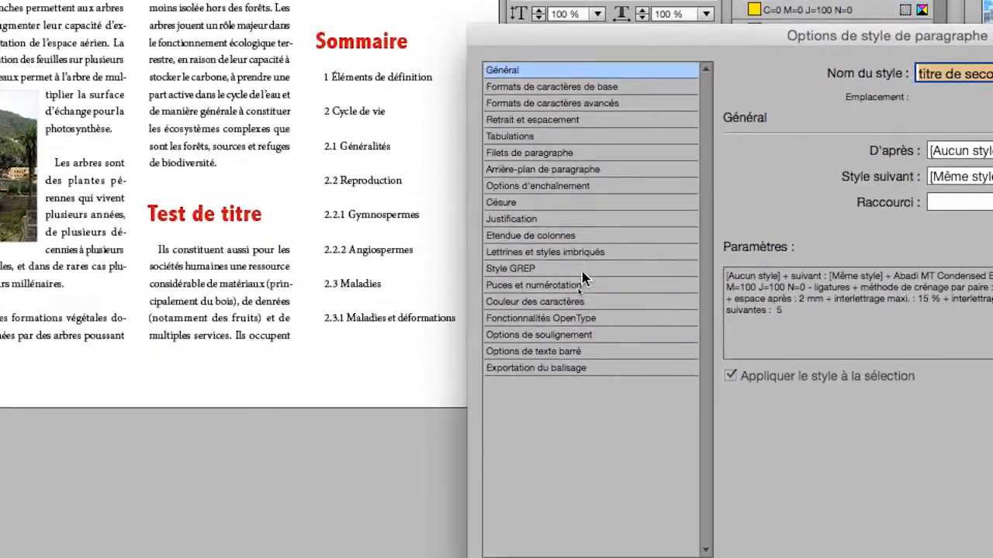
{"action": "left_click", "coordinate": [583, 283]}
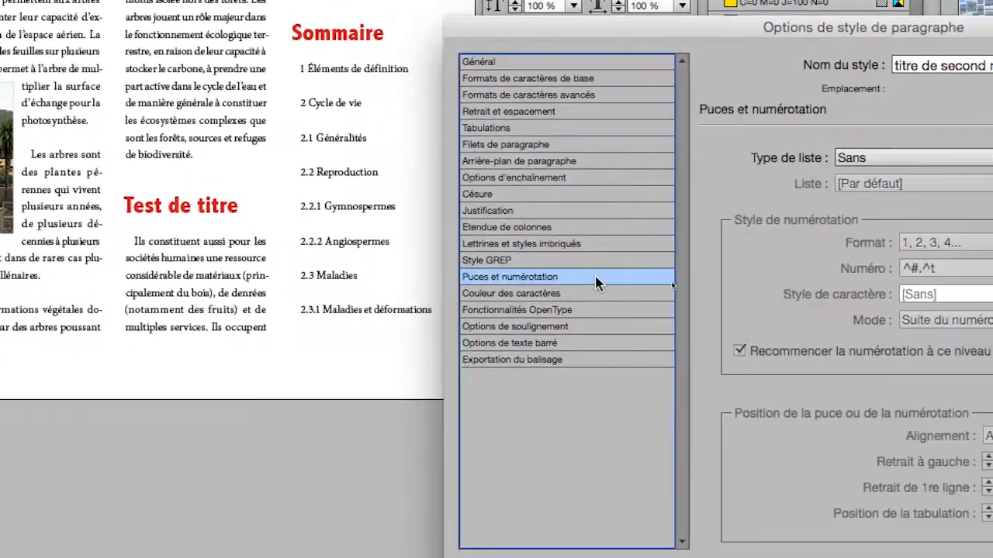
{"action": "left_click", "coordinate": [916, 163]}
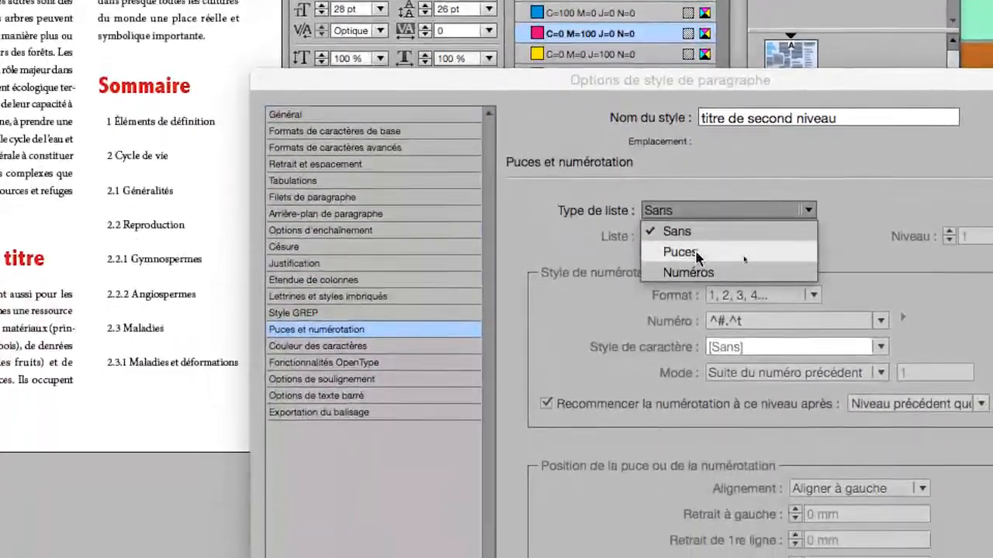
{"action": "left_click", "coordinate": [692, 271]}
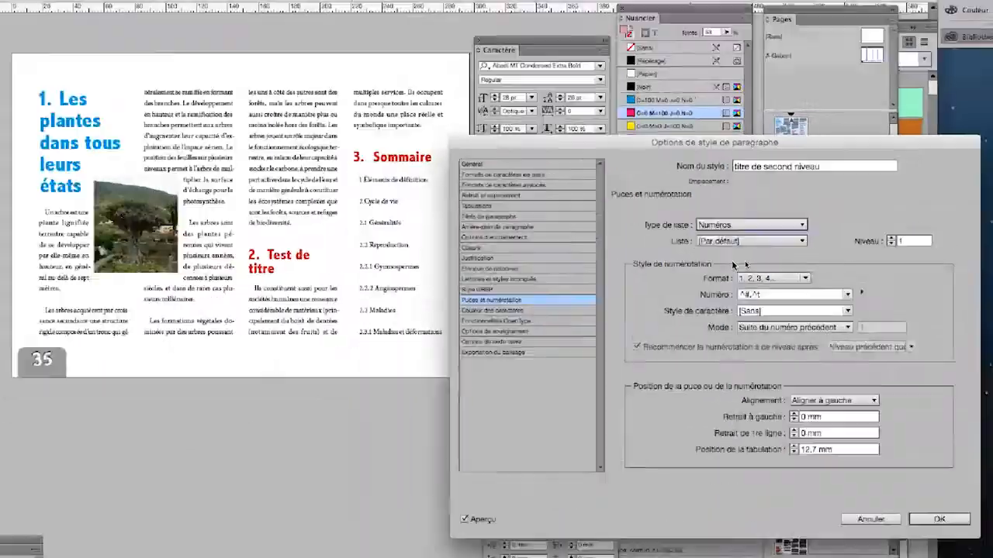
{"action": "key", "text": "Return"}
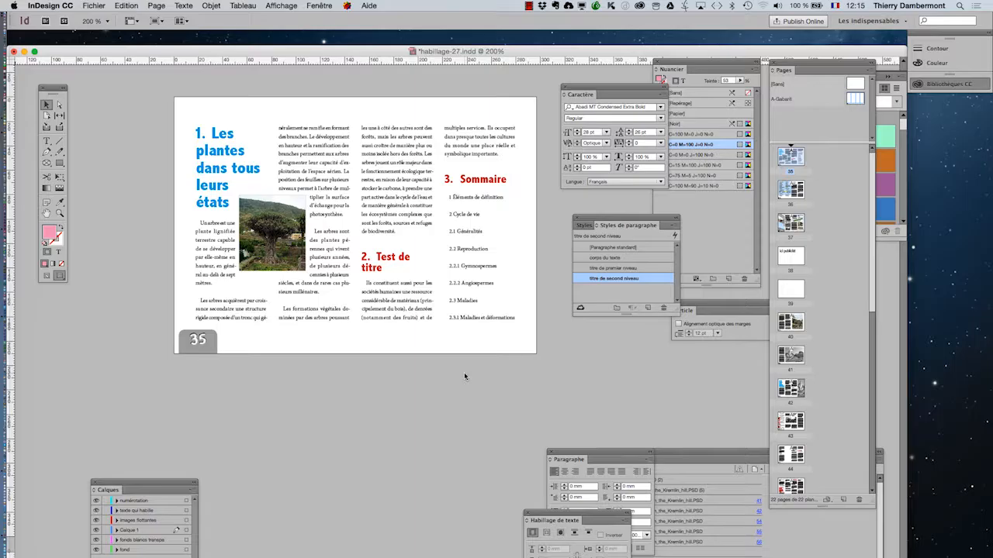
- Reposition the Caractère panel below page 35 so that it no longer covers the text
{"action": "left_click", "coordinate": [371, 222]}
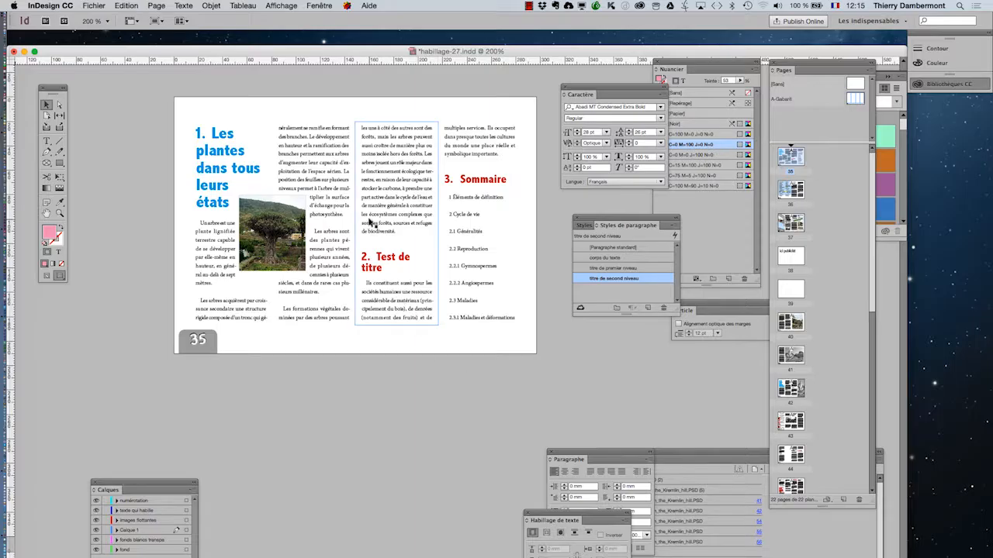
{"action": "scroll", "coordinate": [371, 223], "scroll_direction": "up", "scroll_amount": 1}
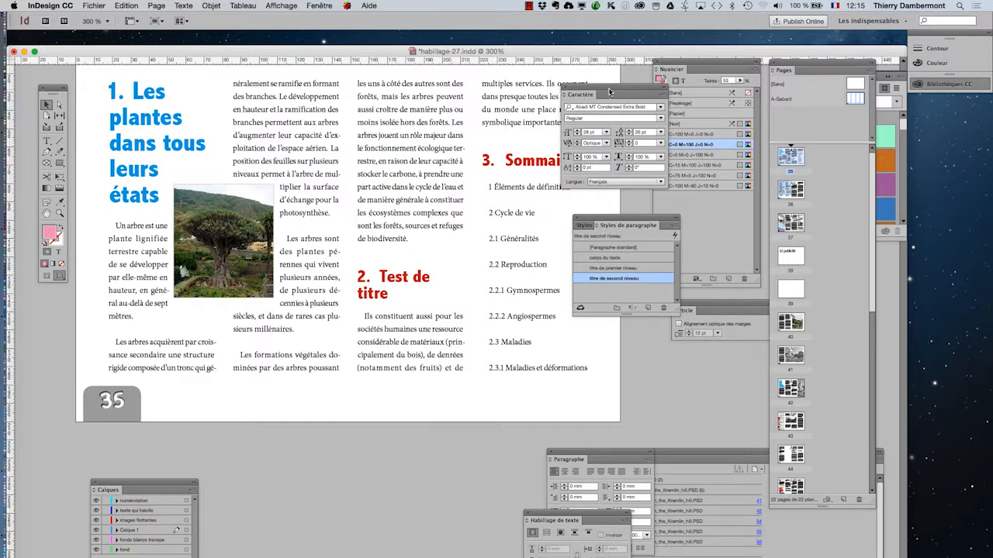
{"action": "left_click_drag", "start_coordinate": [611, 94], "coordinate": [407, 445]}
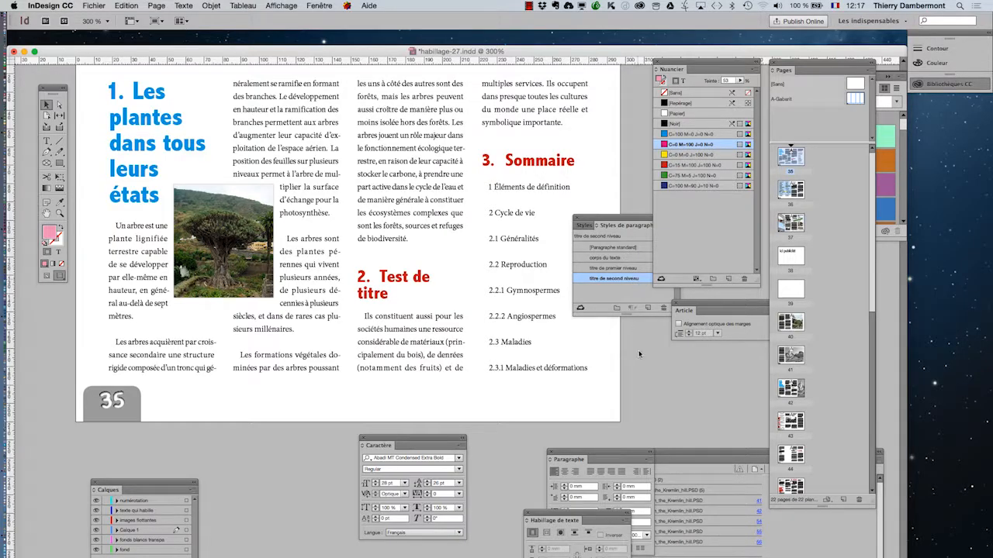
- Increase the font size of the "titre de second niveau" paragraph style to 68 pt in its basic character formats
{"action": "double_click", "coordinate": [643, 281]}
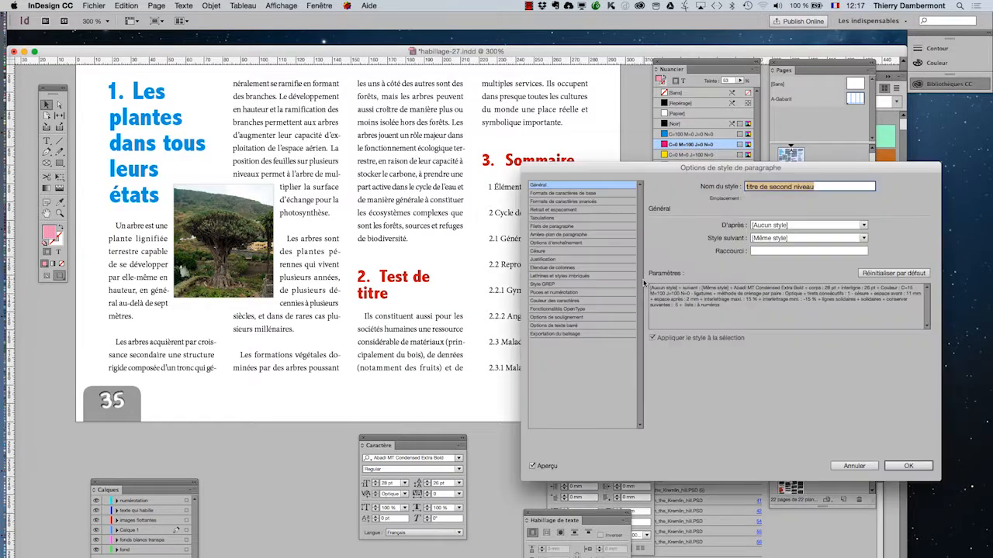
{"action": "left_click_drag", "start_coordinate": [598, 169], "coordinate": [609, 223]}
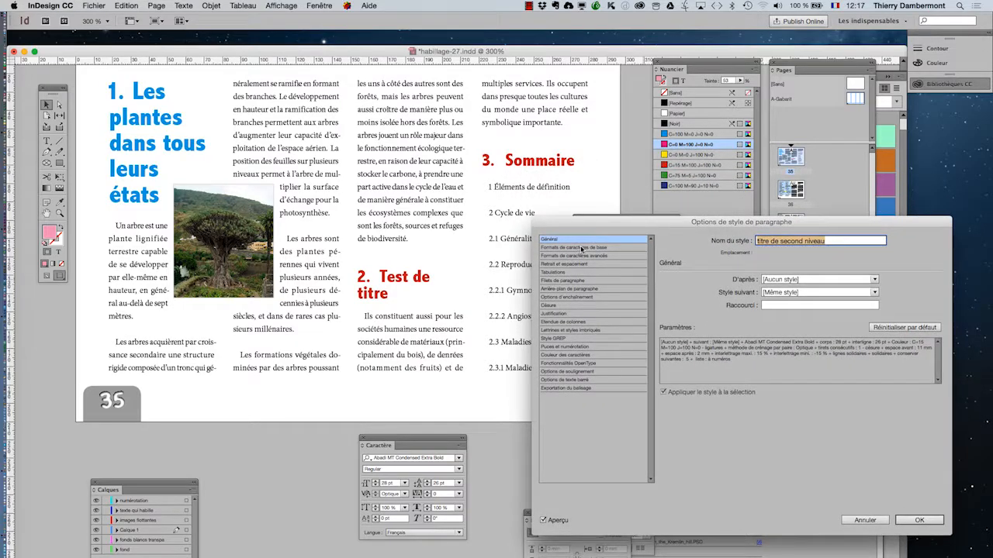
{"action": "left_click", "coordinate": [582, 247]}
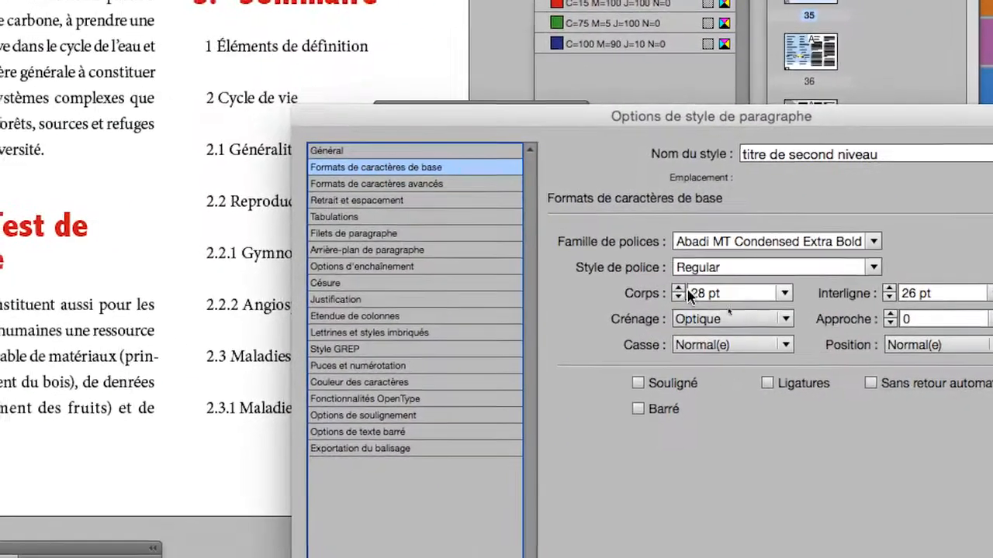
{"action": "left_click", "coordinate": [681, 289]}
{"action": "left_click", "coordinate": [681, 289]}
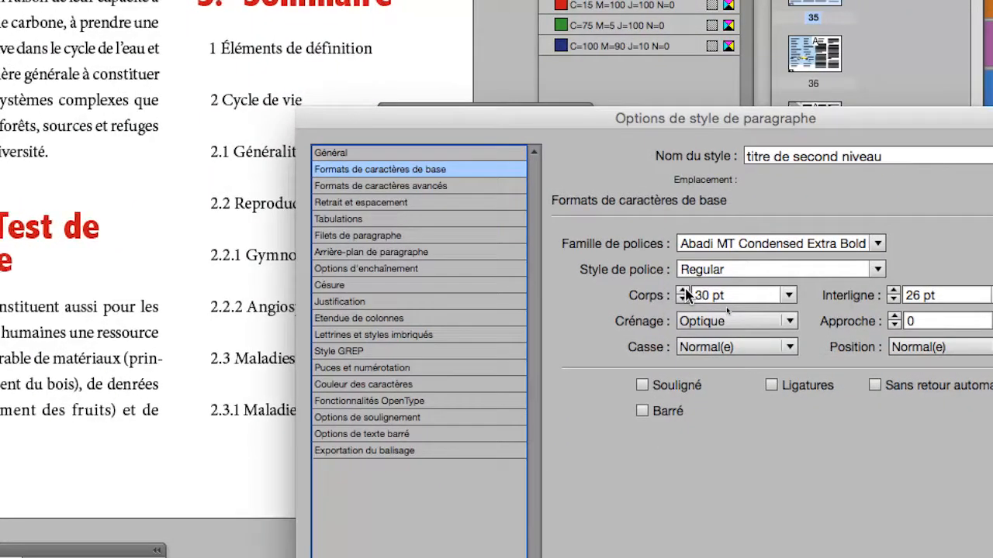
{"action": "left_click", "coordinate": [680, 289]}
{"action": "left_click", "coordinate": [680, 290]}
{"action": "left_click", "coordinate": [680, 289]}
{"action": "left_click", "coordinate": [680, 289]}
{"action": "left_click", "coordinate": [680, 289]}
{"action": "left_click", "coordinate": [684, 290]}
{"action": "left_click", "coordinate": [684, 290]}
{"action": "left_click", "coordinate": [685, 290]}
{"action": "left_click", "coordinate": [684, 290]}
{"action": "left_click", "coordinate": [684, 290]}
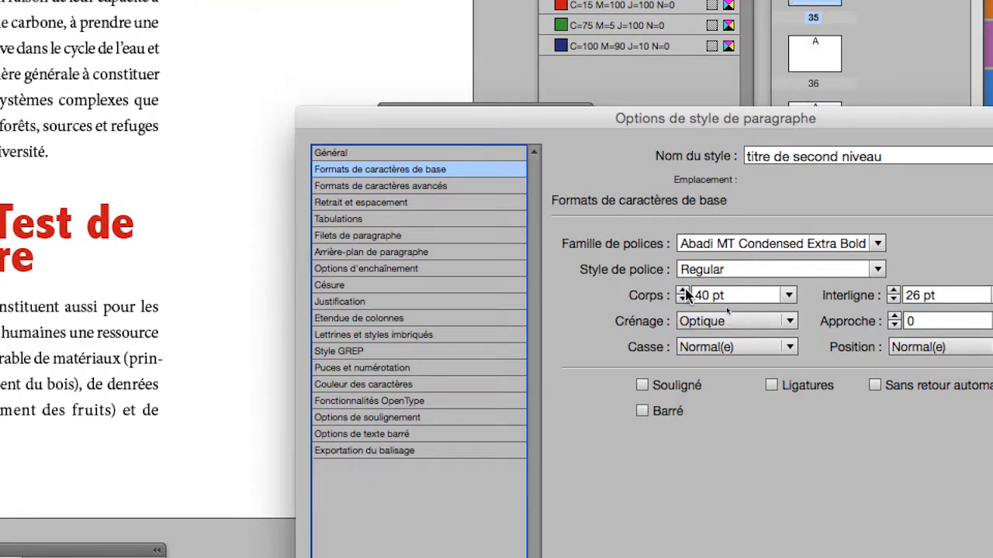
{"action": "left_click", "coordinate": [685, 290]}
{"action": "left_click", "coordinate": [684, 290]}
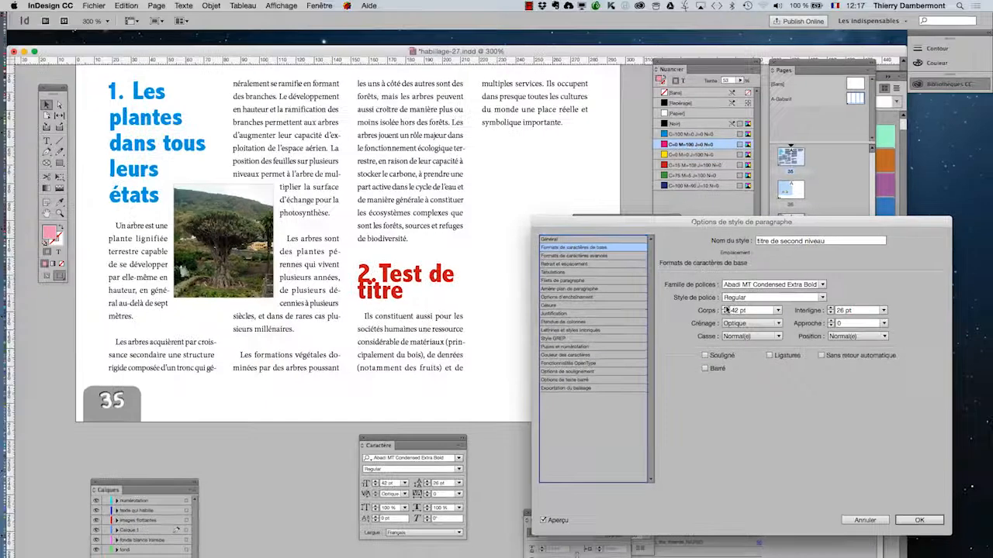
{"action": "left_click", "coordinate": [725, 308]}
{"action": "left_click", "coordinate": [725, 308]}
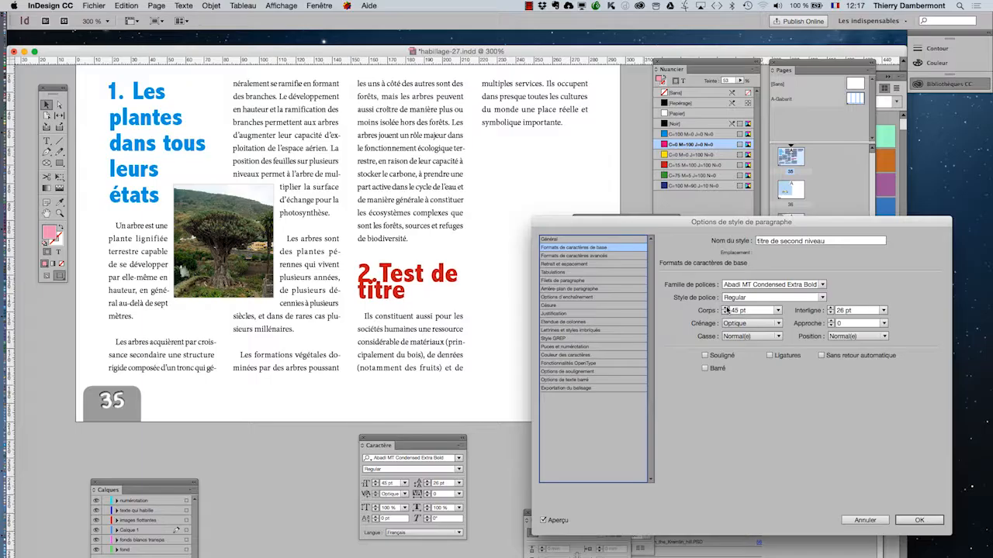
{"action": "left_click", "coordinate": [726, 308]}
{"action": "left_click", "coordinate": [725, 308]}
{"action": "left_click", "coordinate": [726, 308]}
{"action": "left_click", "coordinate": [725, 308]}
{"action": "left_click", "coordinate": [726, 308]}
{"action": "left_click", "coordinate": [725, 308]}
{"action": "left_click", "coordinate": [726, 308]}
{"action": "left_click", "coordinate": [726, 308]}
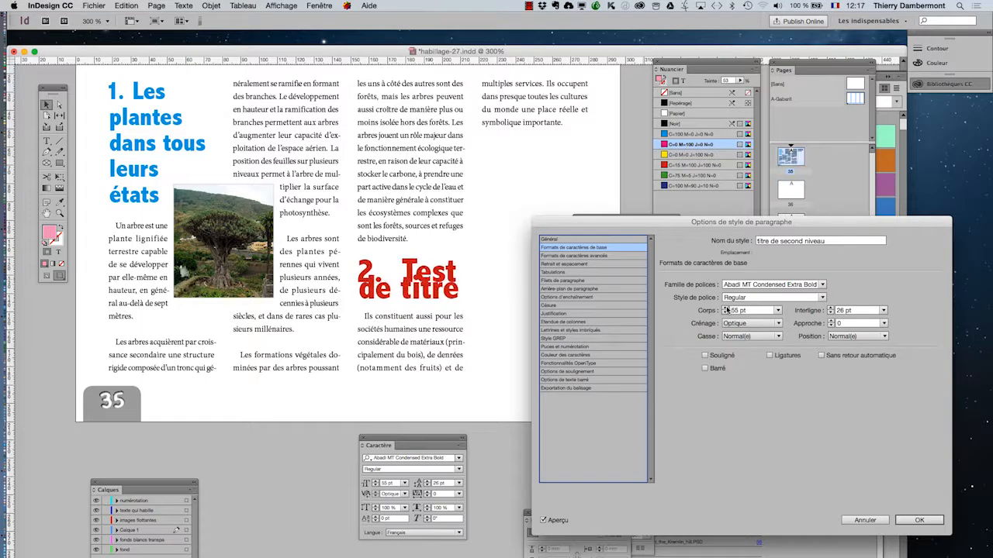
{"action": "left_click", "coordinate": [726, 308]}
{"action": "left_click", "coordinate": [726, 308]}
{"action": "left_click", "coordinate": [726, 308]}
{"action": "left_click", "coordinate": [726, 308]}
{"action": "left_click", "coordinate": [726, 308]}
{"action": "left_click", "coordinate": [726, 308]}
{"action": "left_click", "coordinate": [725, 308]}
{"action": "left_click", "coordinate": [725, 308]}
{"action": "left_click", "coordinate": [725, 308]}
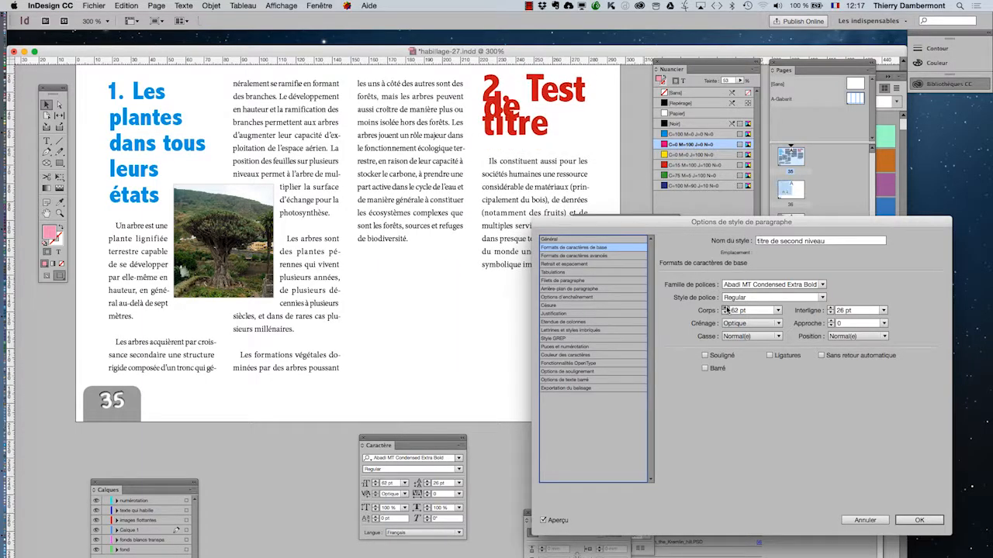
{"action": "left_click", "coordinate": [725, 308]}
{"action": "left_click", "coordinate": [725, 308]}
{"action": "left_click", "coordinate": [725, 308]}
{"action": "left_click", "coordinate": [726, 308]}
{"action": "left_click", "coordinate": [725, 308]}
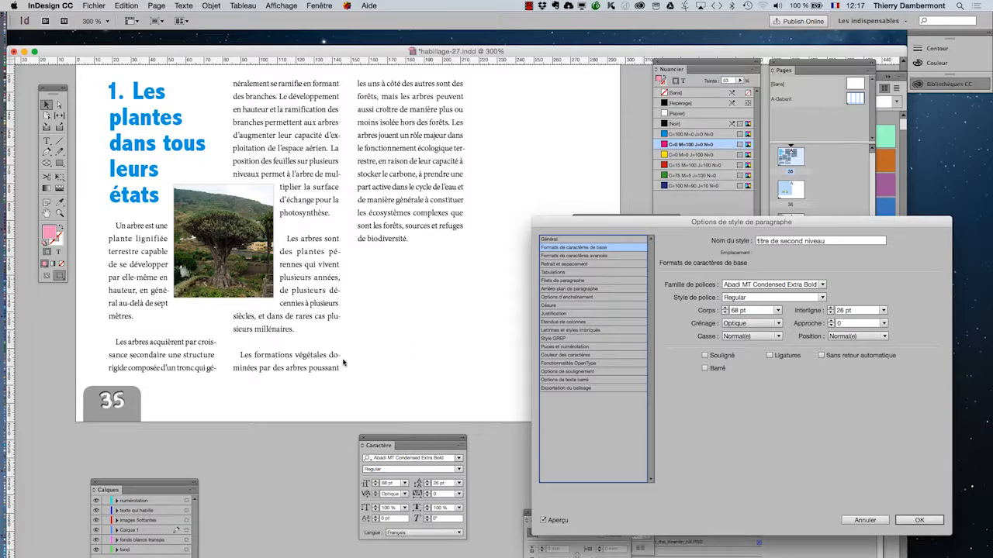
{"action": "left_click", "coordinate": [919, 519]}
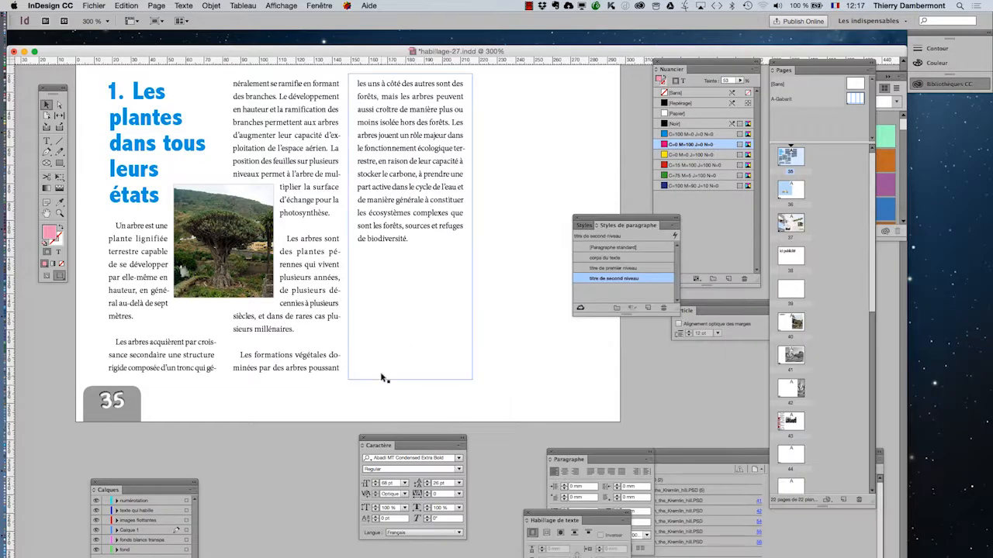
- Look through the pages from 35 to 39 to check how the text continues after page 35
{"action": "key", "text": "super+minus"}
{"action": "key", "text": "super+minus"}
{"action": "scroll", "coordinate": [432, 378], "scroll_direction": "down", "scroll_amount": 15}
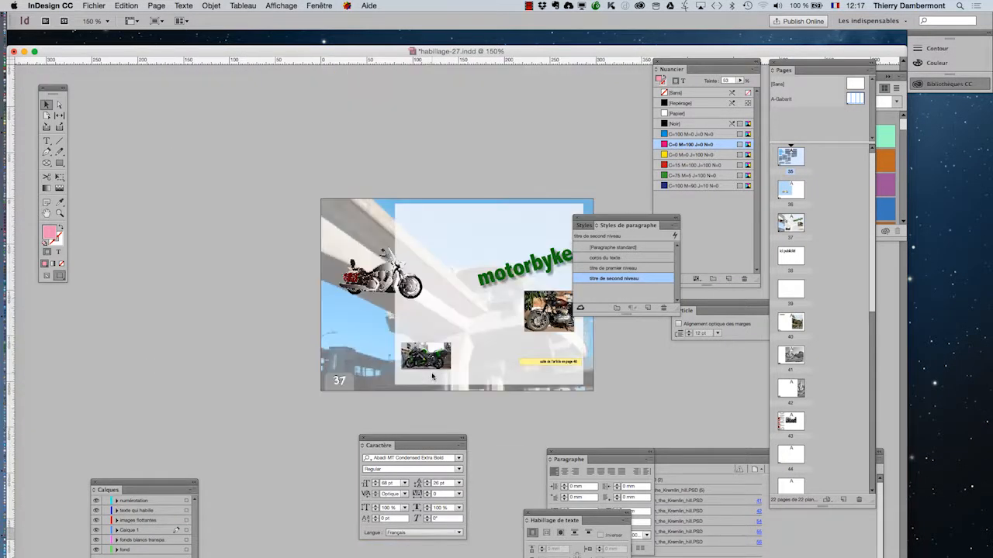
{"action": "scroll", "coordinate": [432, 377], "scroll_direction": "down", "scroll_amount": 20}
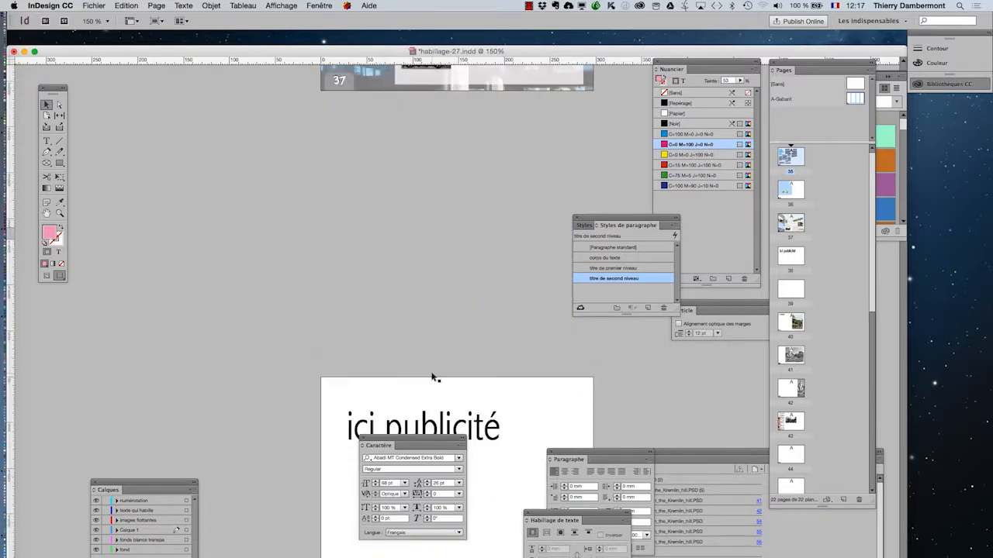
{"action": "scroll", "coordinate": [432, 378], "scroll_direction": "down", "scroll_amount": 20}
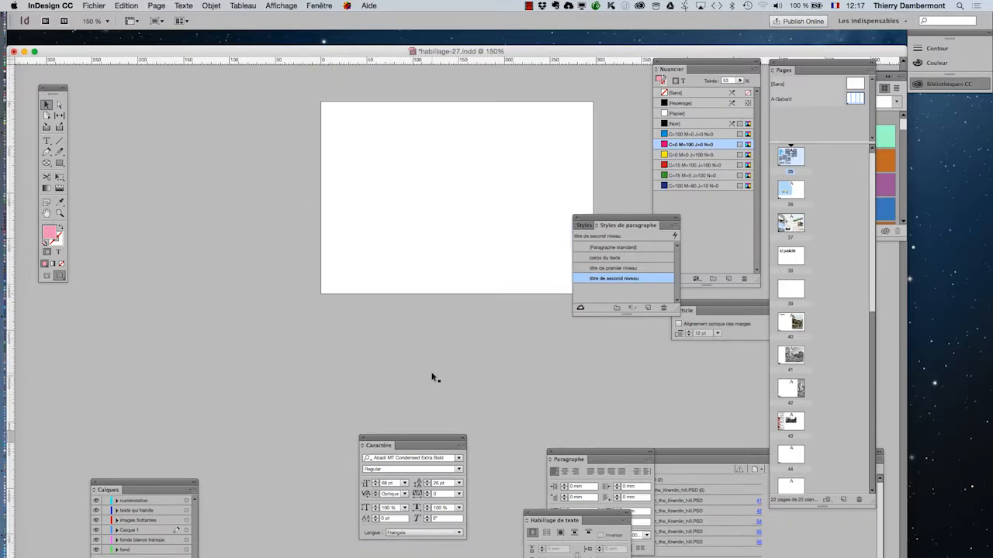
{"action": "scroll", "coordinate": [434, 377], "scroll_direction": "up", "scroll_amount": 20}
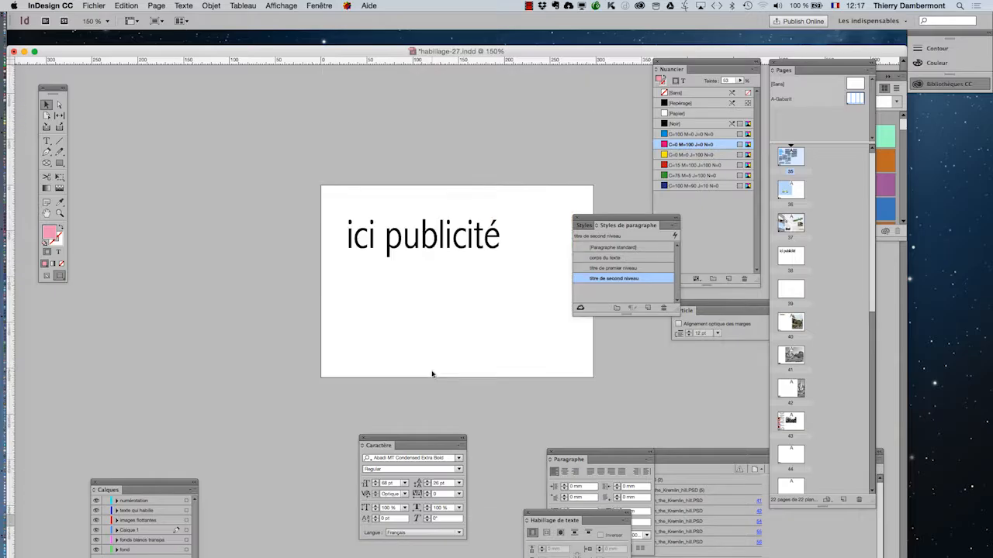
{"action": "scroll", "coordinate": [433, 372], "scroll_direction": "up", "scroll_amount": 5}
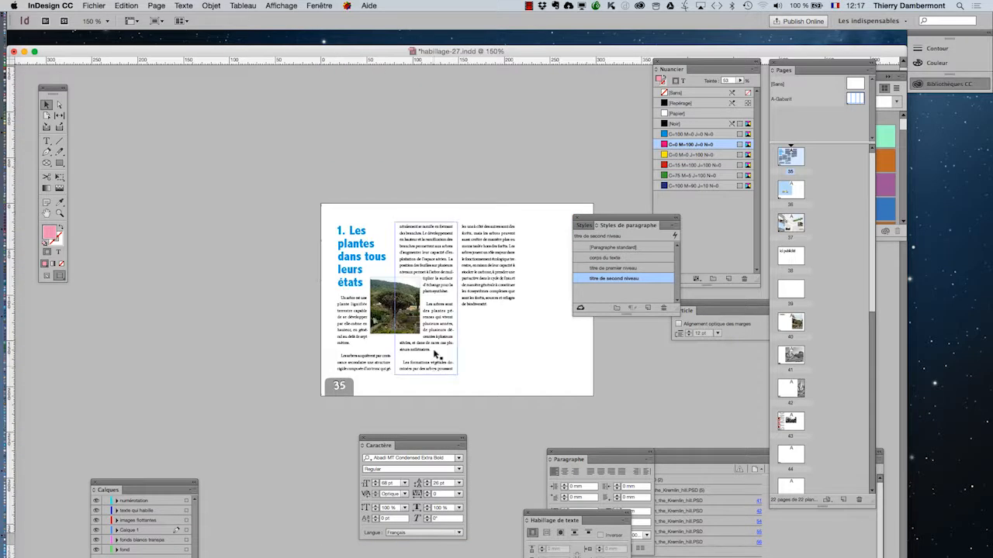
{"action": "left_click", "coordinate": [47, 214]}
{"action": "scroll", "coordinate": [130, 287], "scroll_direction": "up", "scroll_amount": 1}
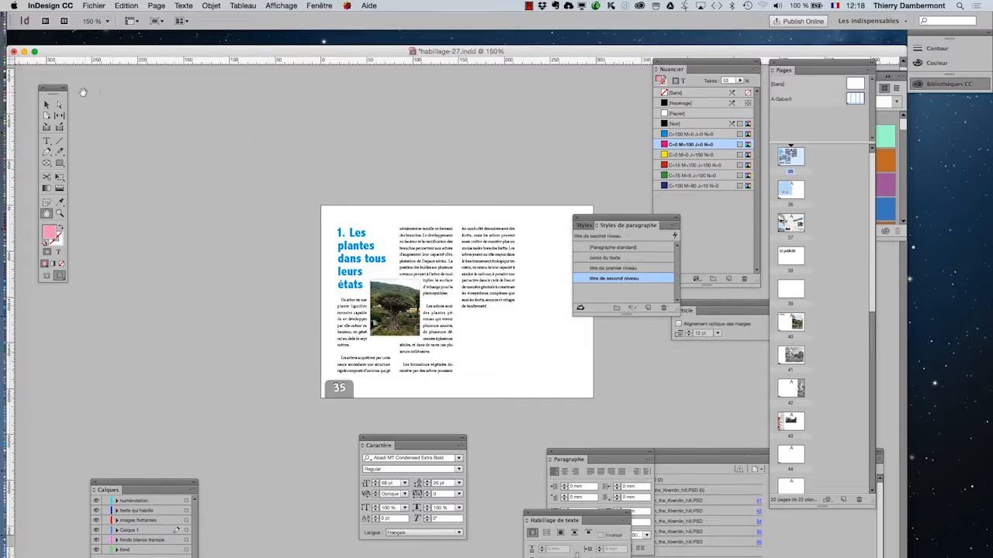
{"action": "left_click", "coordinate": [47, 104]}
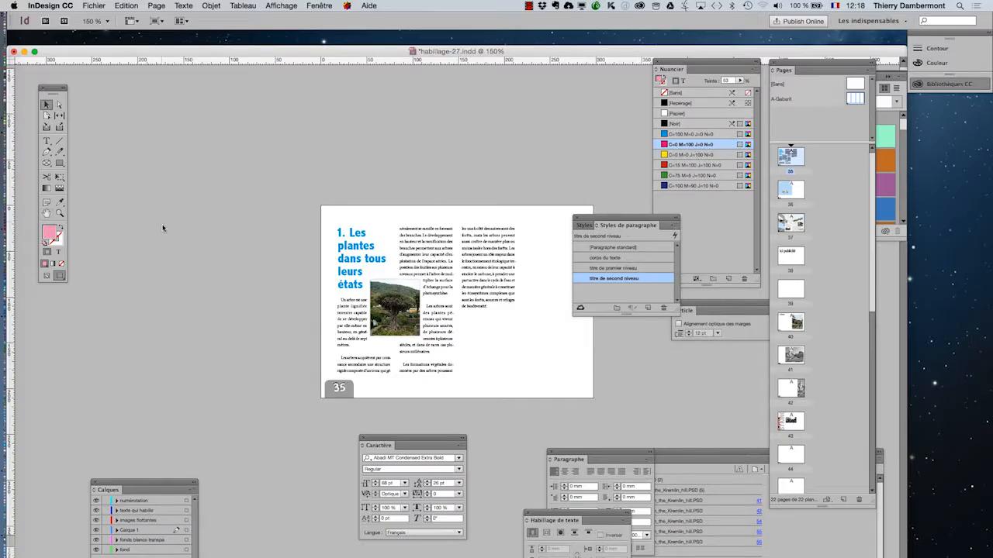
- Set the font size of the "titre de second niveau" paragraph style to 20 pt in its basic character formats
{"action": "double_click", "coordinate": [657, 280]}
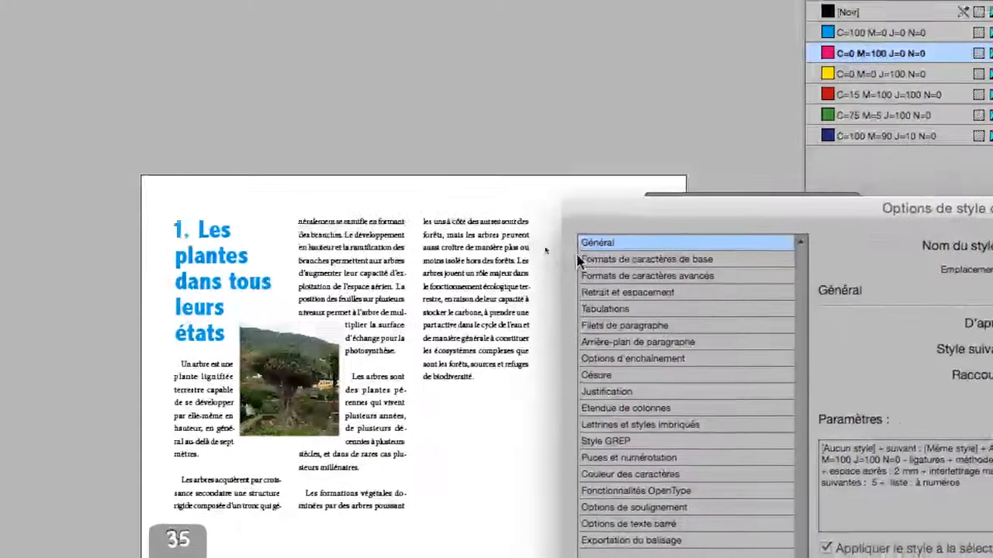
{"action": "left_click", "coordinate": [564, 250]}
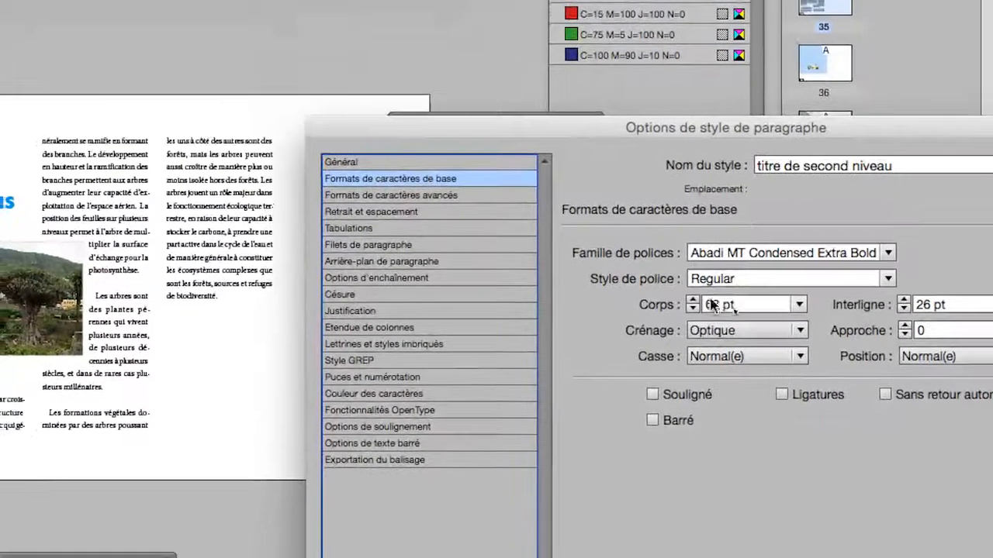
{"action": "left_click_drag", "start_coordinate": [948, 383], "coordinate": [926, 383]}
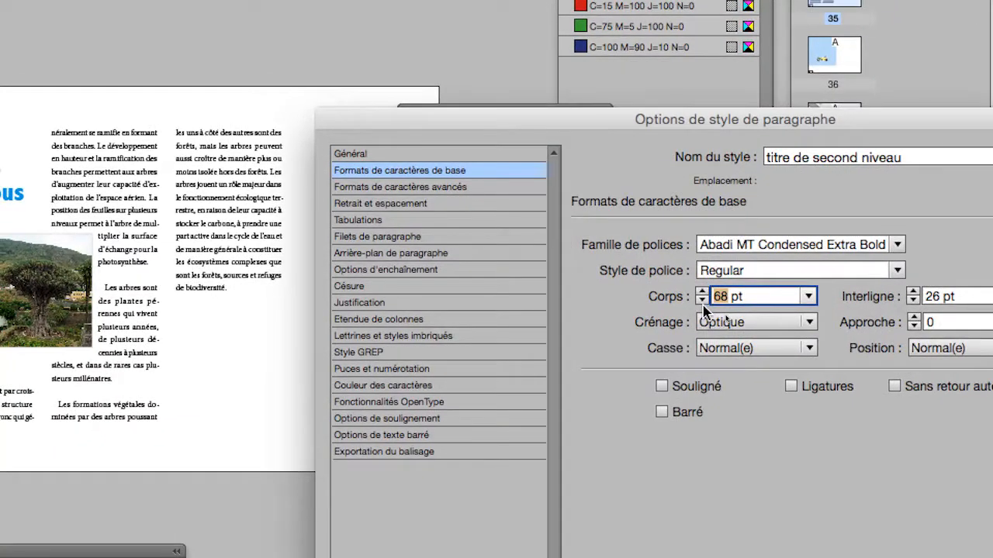
{"action": "type", "text": "20"}
{"action": "key", "text": "Tab"}
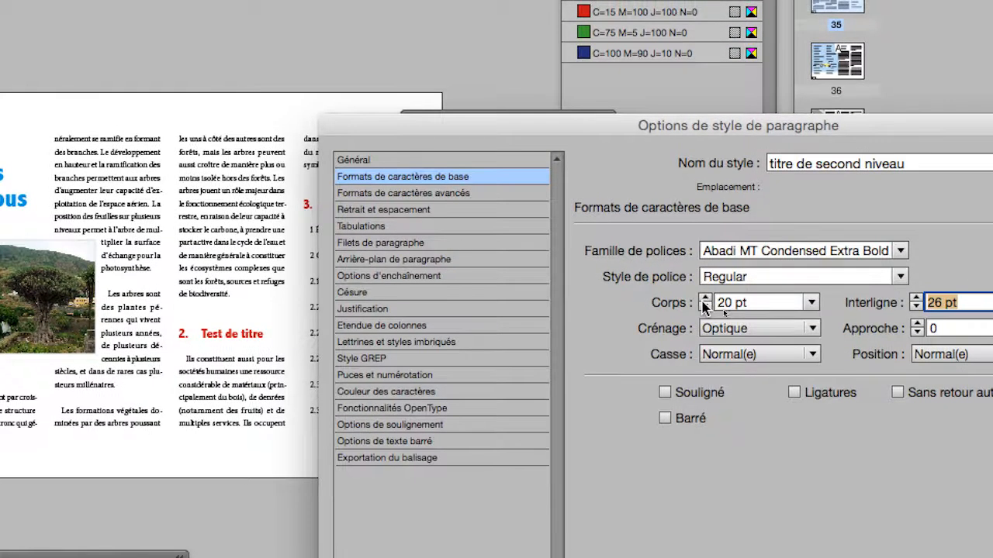
- Increase the font size of the "titre de second niveau" style in 1 pt increments to 37 pt
{"action": "left_click", "coordinate": [704, 298]}
{"action": "left_click", "coordinate": [705, 299]}
{"action": "left_click", "coordinate": [704, 299]}
{"action": "left_click", "coordinate": [705, 299]}
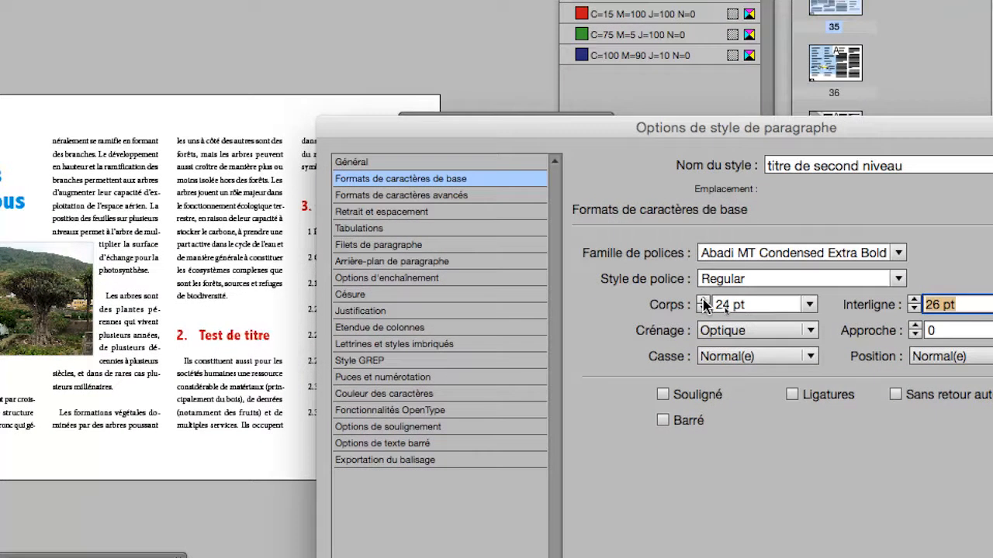
{"action": "left_click", "coordinate": [705, 299]}
{"action": "left_click", "coordinate": [705, 299]}
{"action": "left_click", "coordinate": [703, 300]}
{"action": "left_click", "coordinate": [704, 299]}
{"action": "left_click", "coordinate": [703, 300]}
{"action": "left_click", "coordinate": [704, 300]}
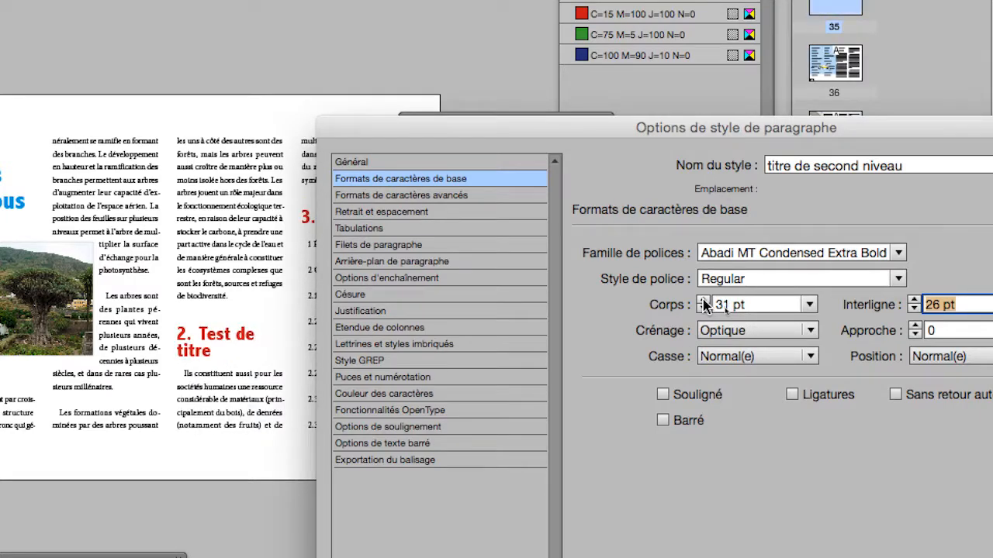
{"action": "left_click", "coordinate": [704, 300]}
{"action": "left_click", "coordinate": [703, 299]}
{"action": "left_click", "coordinate": [703, 299]}
{"action": "left_click", "coordinate": [704, 301]}
{"action": "left_click", "coordinate": [704, 300]}
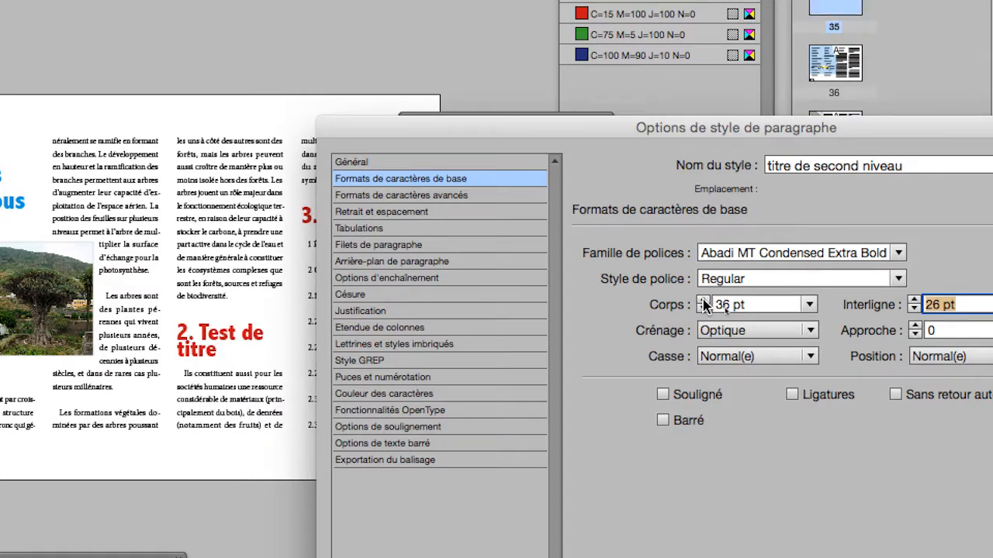
{"action": "left_click", "coordinate": [704, 300]}
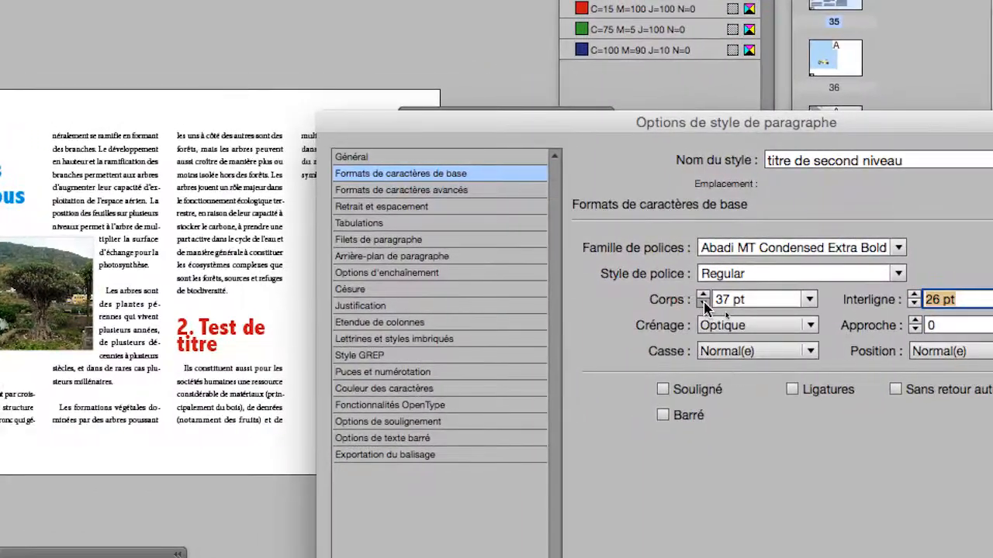
- Reduce the font size of the "titre de second niveau" style to 29 pt
{"action": "left_click", "coordinate": [738, 294]}
{"action": "left_click", "coordinate": [737, 294]}
{"action": "left_click", "coordinate": [738, 294]}
{"action": "left_click", "coordinate": [737, 294]}
{"action": "left_click", "coordinate": [737, 294]}
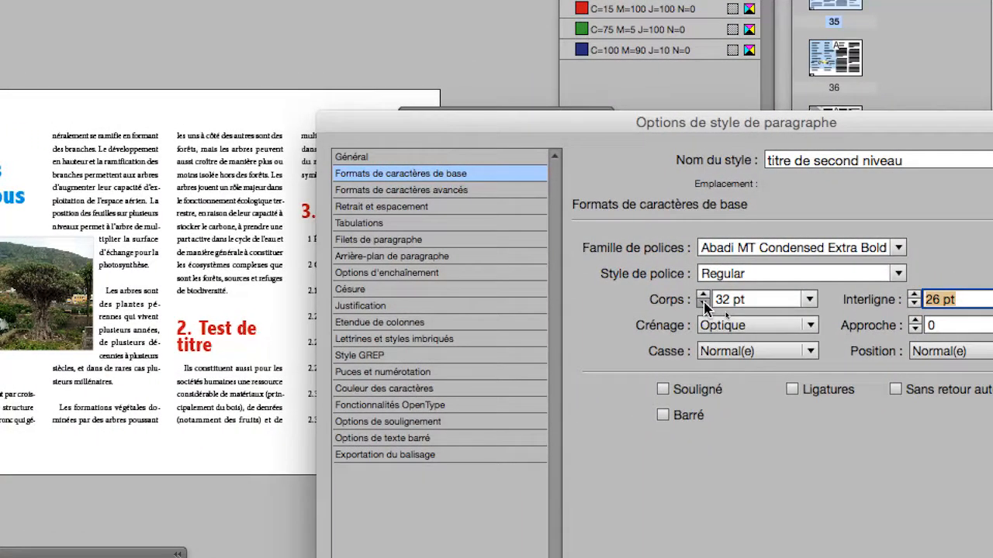
{"action": "left_click", "coordinate": [738, 293]}
{"action": "left_click", "coordinate": [737, 294]}
{"action": "left_click", "coordinate": [704, 303]}
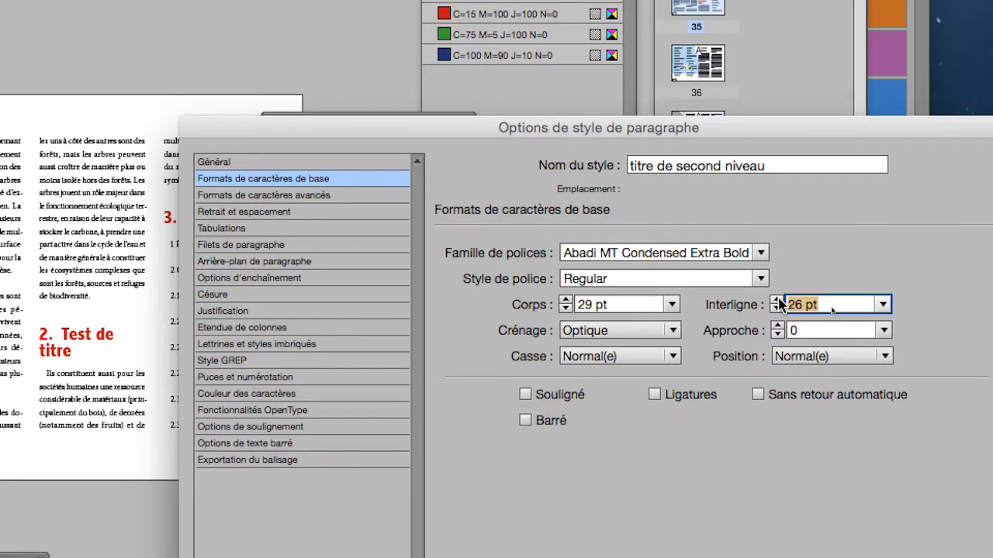
- Set the leading of the "titre de second niveau" style to 32 pt and apply the style options
{"action": "left_click", "coordinate": [778, 300]}
{"action": "left_click", "coordinate": [778, 300]}
{"action": "left_click", "coordinate": [778, 300]}
{"action": "left_click", "coordinate": [778, 300]}
{"action": "left_click", "coordinate": [778, 301]}
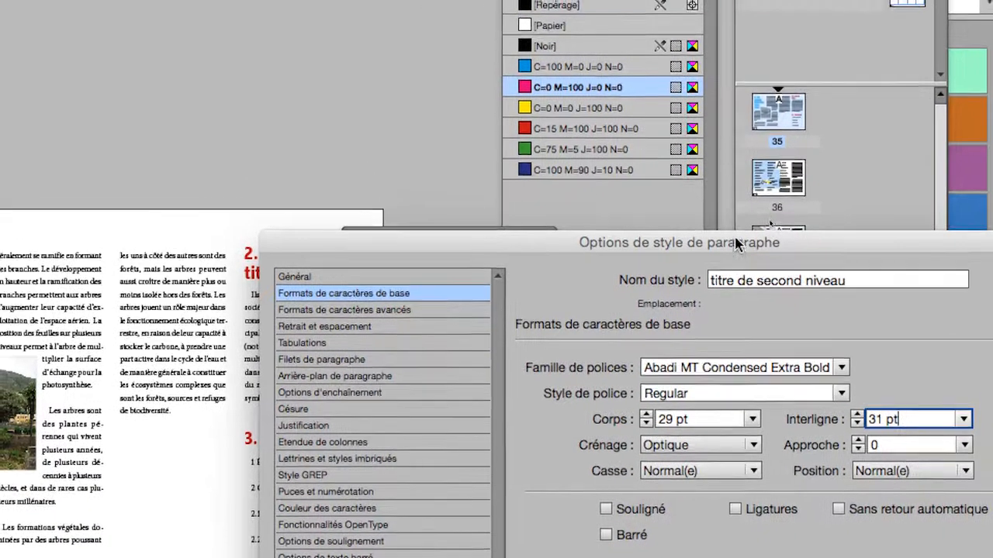
{"action": "left_click_drag", "start_coordinate": [726, 207], "coordinate": [654, 374]}
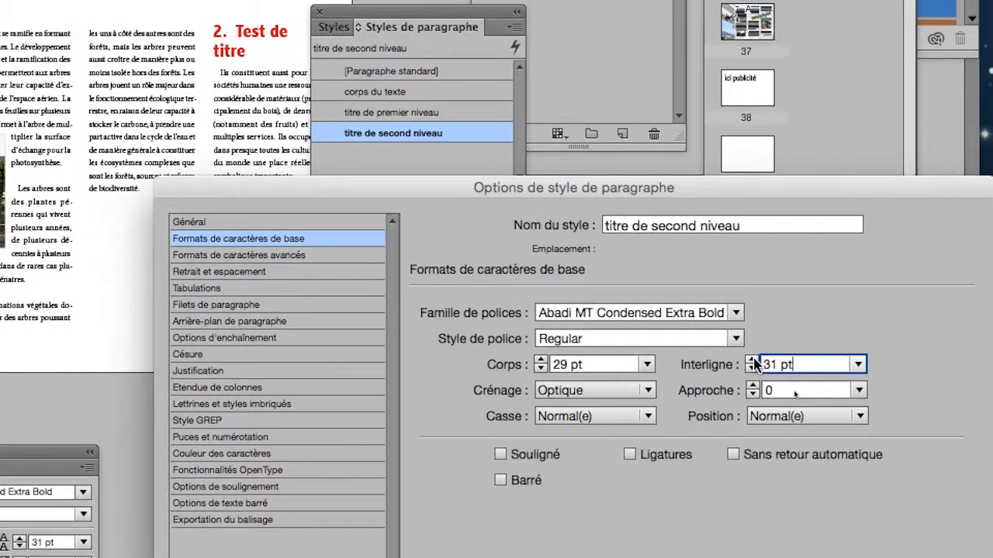
{"action": "left_click", "coordinate": [774, 357]}
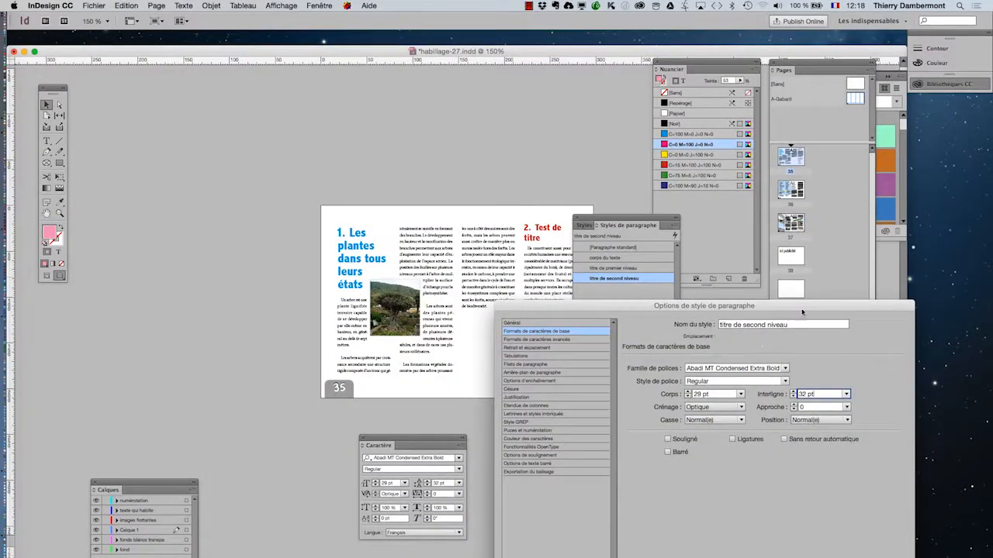
{"action": "left_click_drag", "start_coordinate": [802, 312], "coordinate": [401, 87]}
{"action": "left_click", "coordinate": [475, 380]}
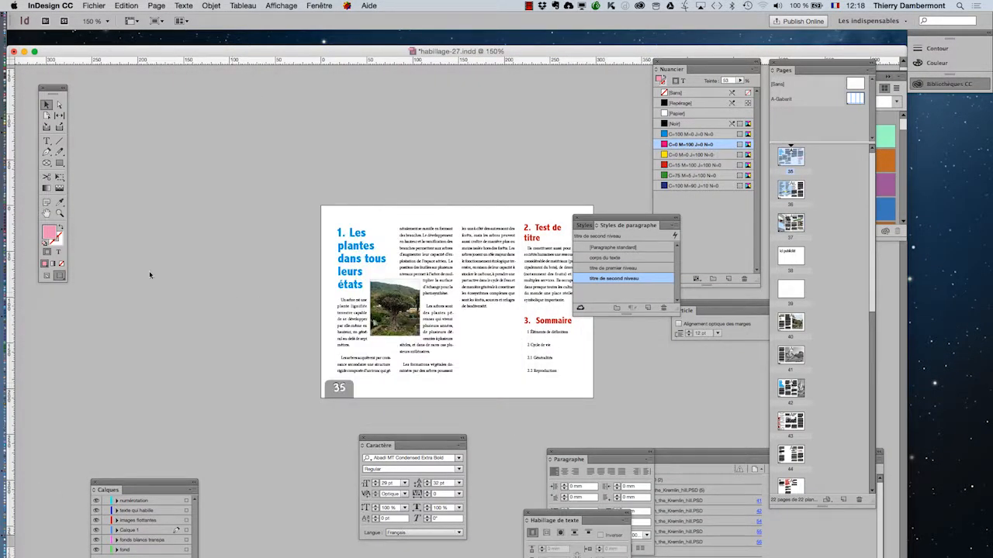
- Reposition the Styles de paragraphe panel on the pasteboard so that it does not cover page 35 at 200 % zoom
{"action": "left_click", "coordinate": [45, 214]}
{"action": "scroll", "coordinate": [162, 222], "scroll_direction": "down", "scroll_amount": 3}
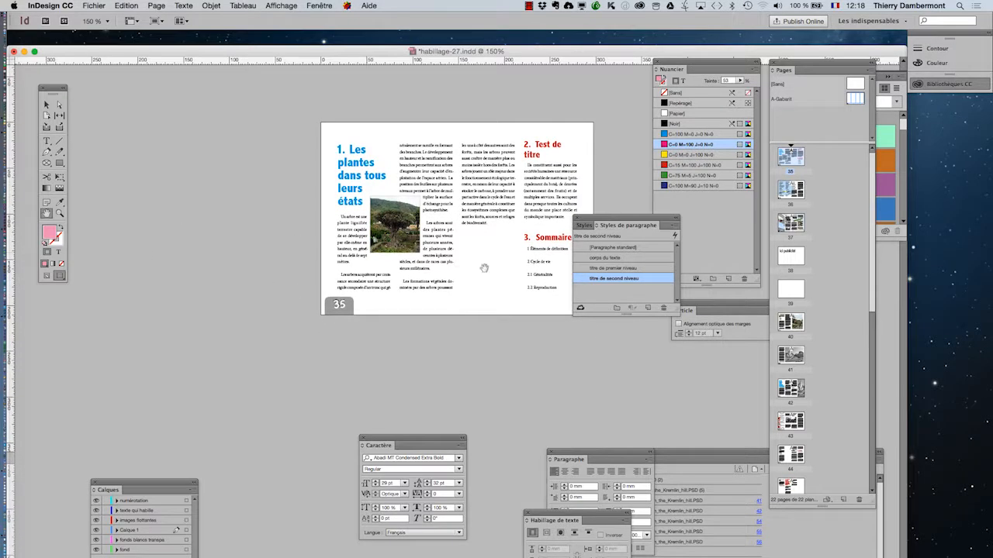
{"action": "scroll", "coordinate": [267, 256], "scroll_direction": "up", "scroll_amount": 1}
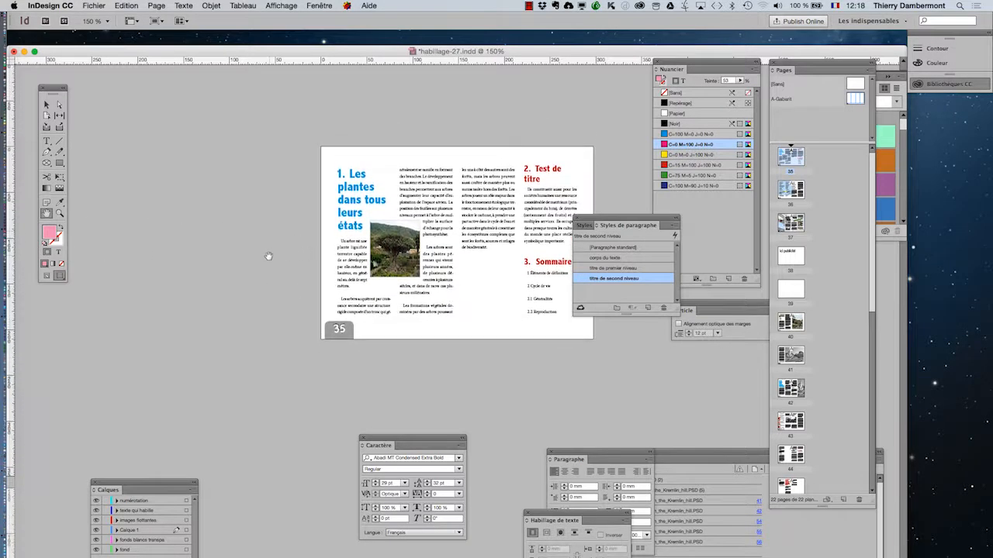
{"action": "left_click_drag", "start_coordinate": [600, 223], "coordinate": [183, 304]}
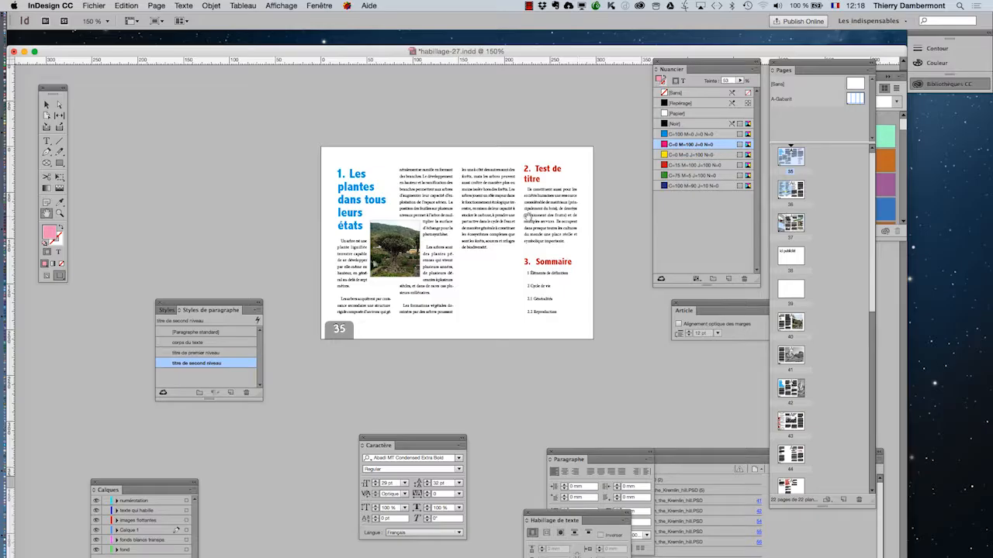
{"action": "key", "text": "super+equal"}
{"action": "left_click_drag", "start_coordinate": [516, 210], "coordinate": [370, 187]}
{"action": "left_click_drag", "start_coordinate": [213, 304], "coordinate": [115, 320]}
- Review pages 35 to 37 to check the text flow and the numbered headings
{"action": "scroll", "coordinate": [332, 335], "scroll_direction": "down", "scroll_amount": 3}
{"action": "scroll", "coordinate": [331, 333], "scroll_direction": "down", "scroll_amount": 7}
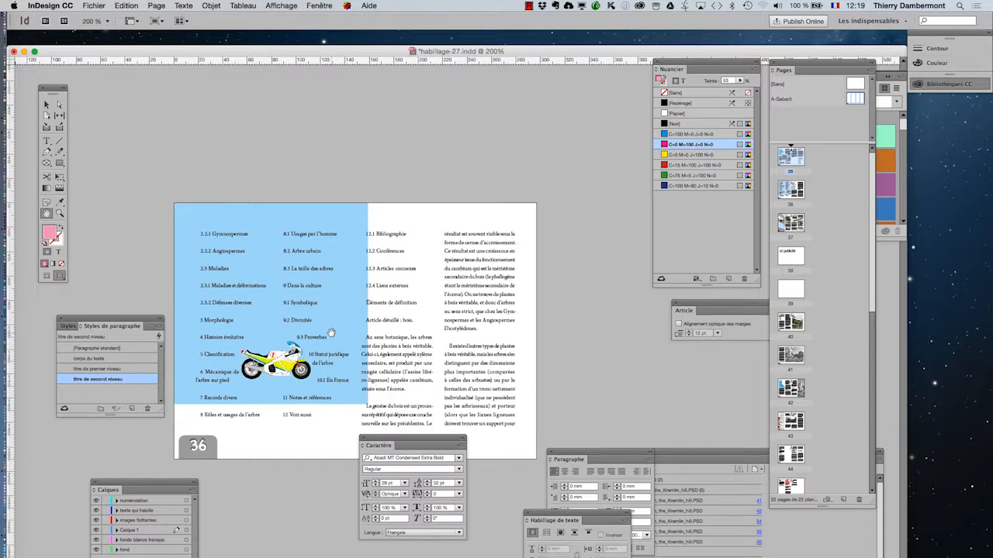
{"action": "scroll", "coordinate": [331, 332], "scroll_direction": "down", "scroll_amount": 12}
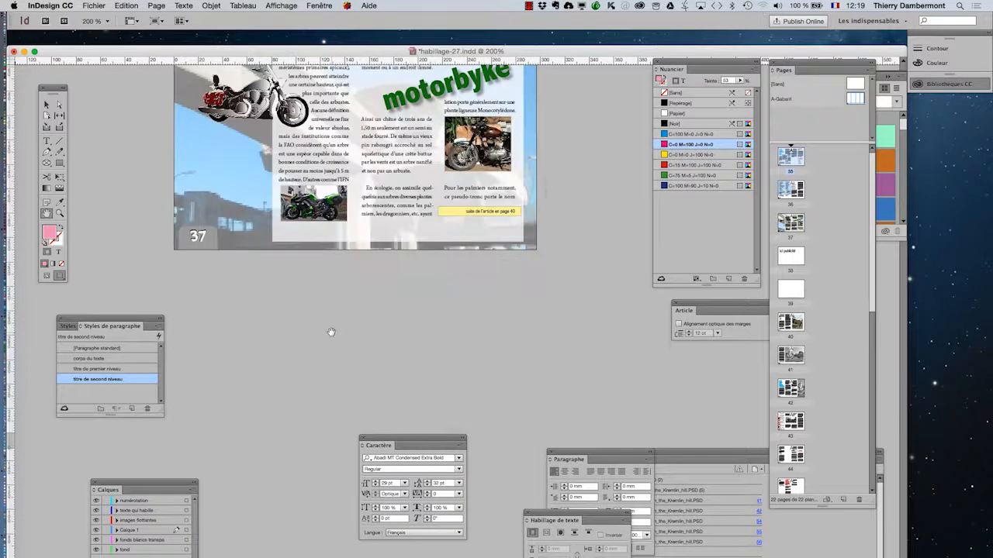
{"action": "scroll", "coordinate": [331, 332], "scroll_direction": "up", "scroll_amount": 18}
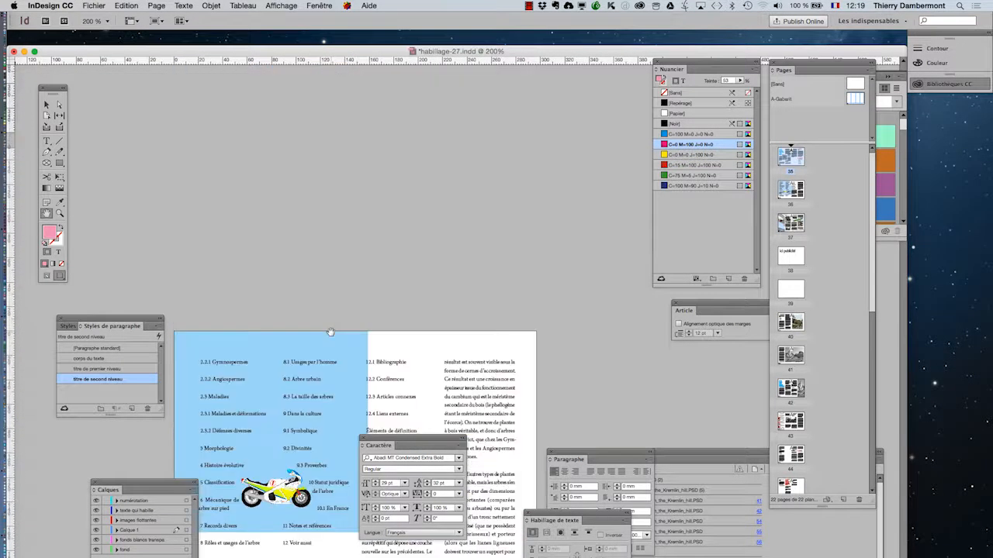
{"action": "scroll", "coordinate": [330, 332], "scroll_direction": "up", "scroll_amount": 10}
{"action": "scroll", "coordinate": [331, 332], "scroll_direction": "down", "scroll_amount": 4}
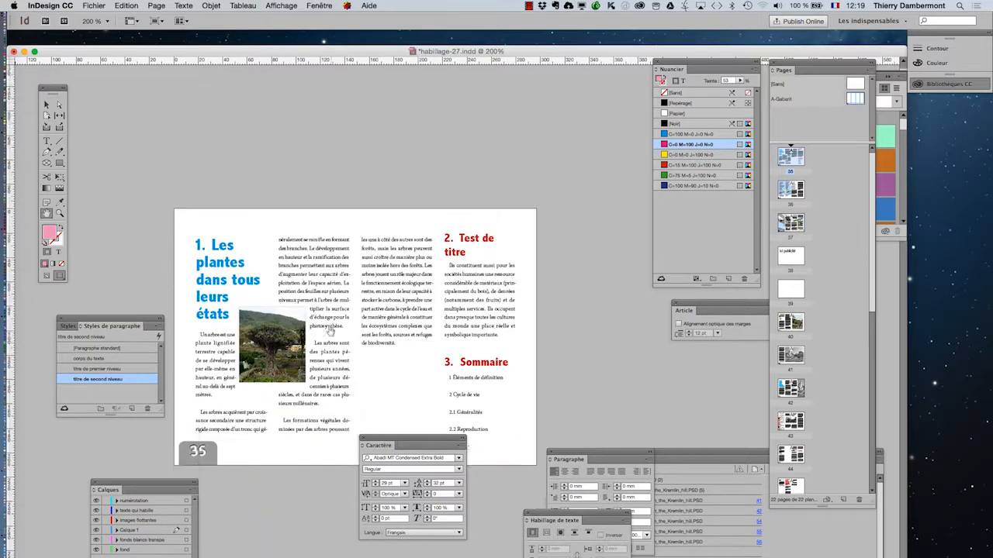
{"action": "left_click", "coordinate": [46, 104]}
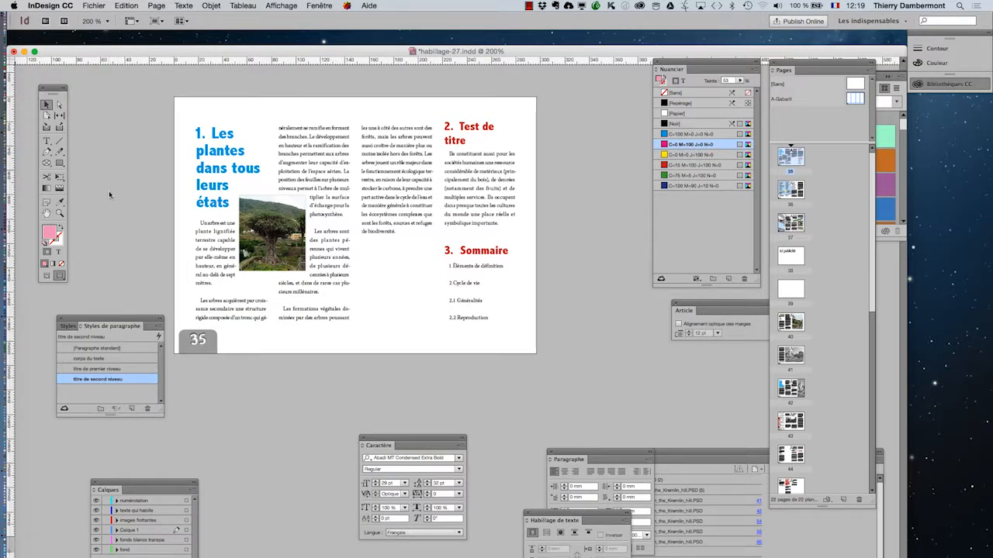